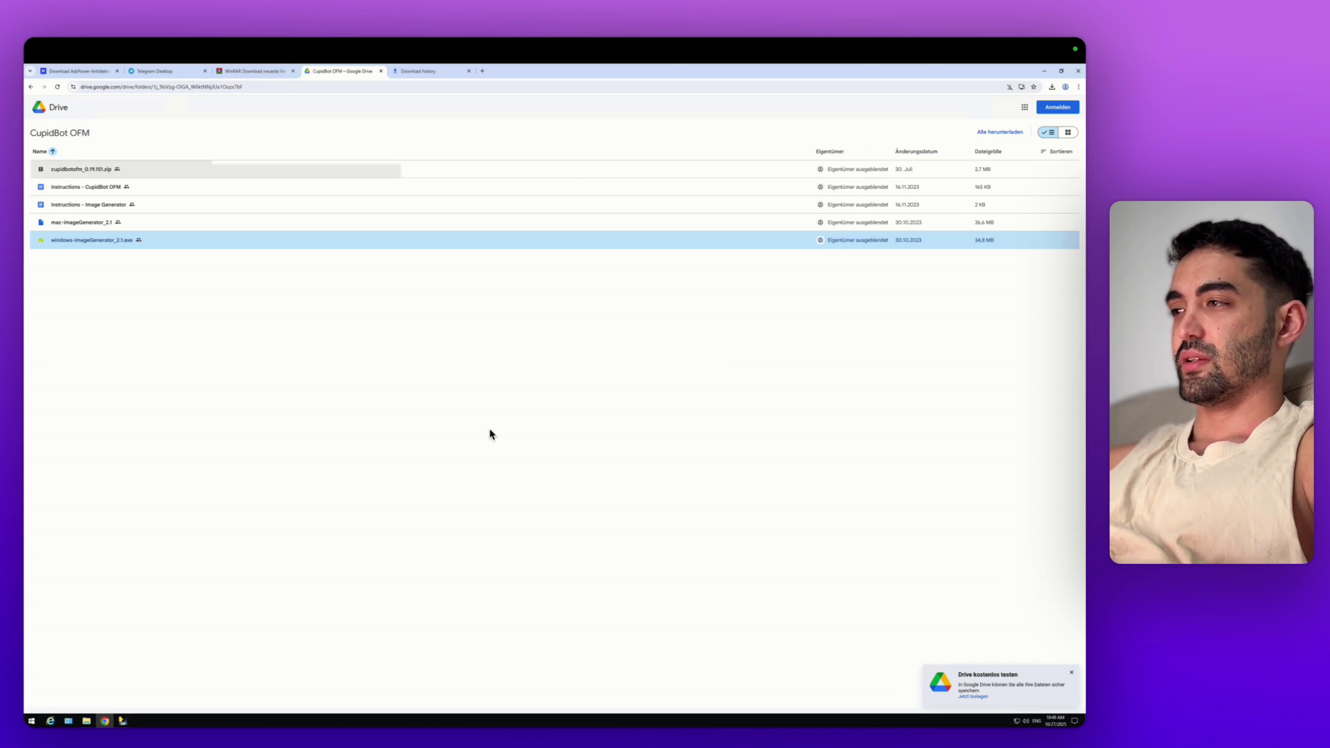
Bring the generator console back, move it aside, and submit the pasted access token.
mouse_move(489, 241)
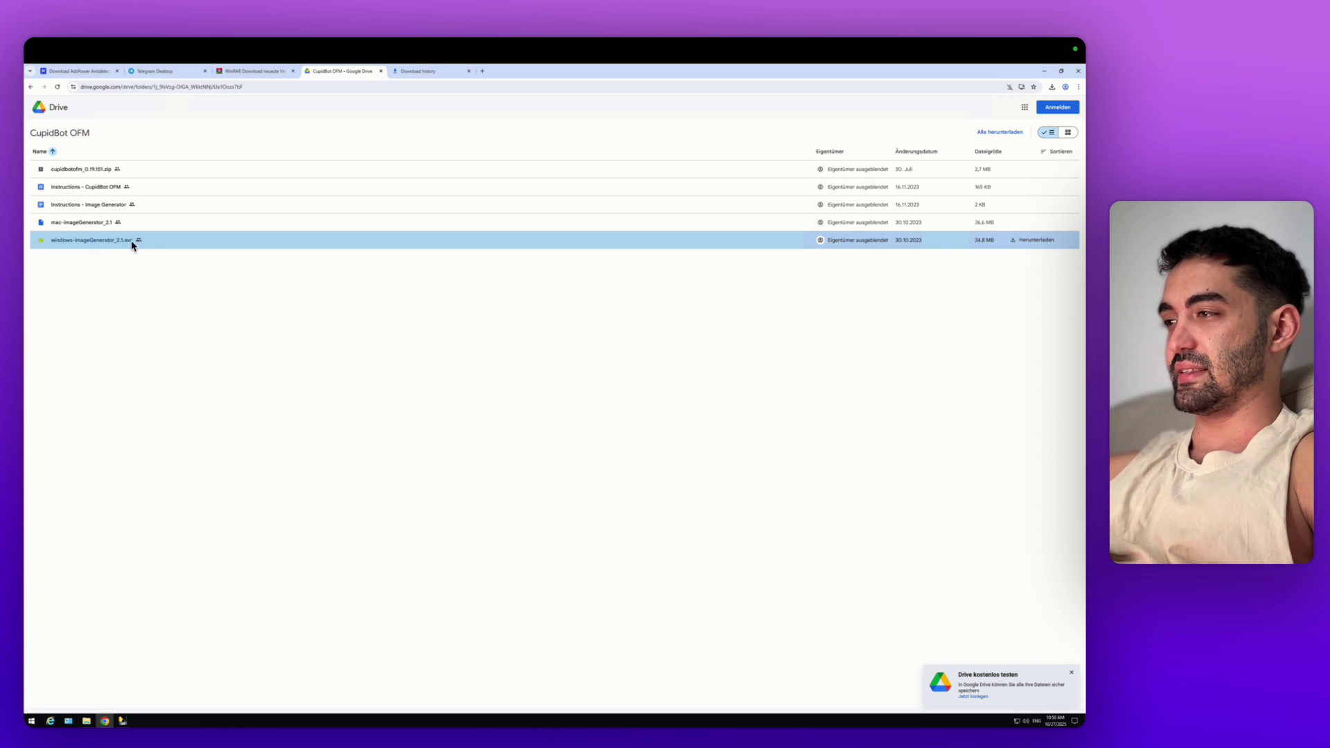
click(123, 720)
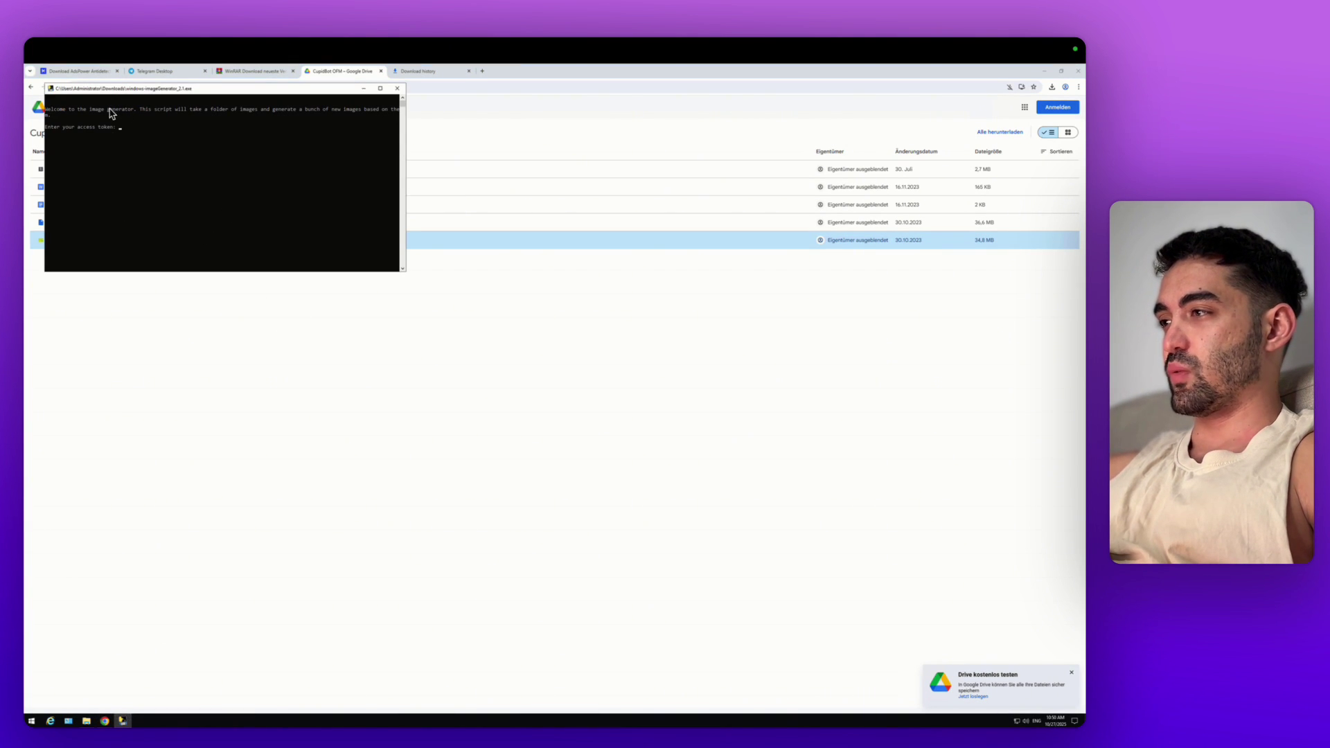
drag(104, 89, 186, 290)
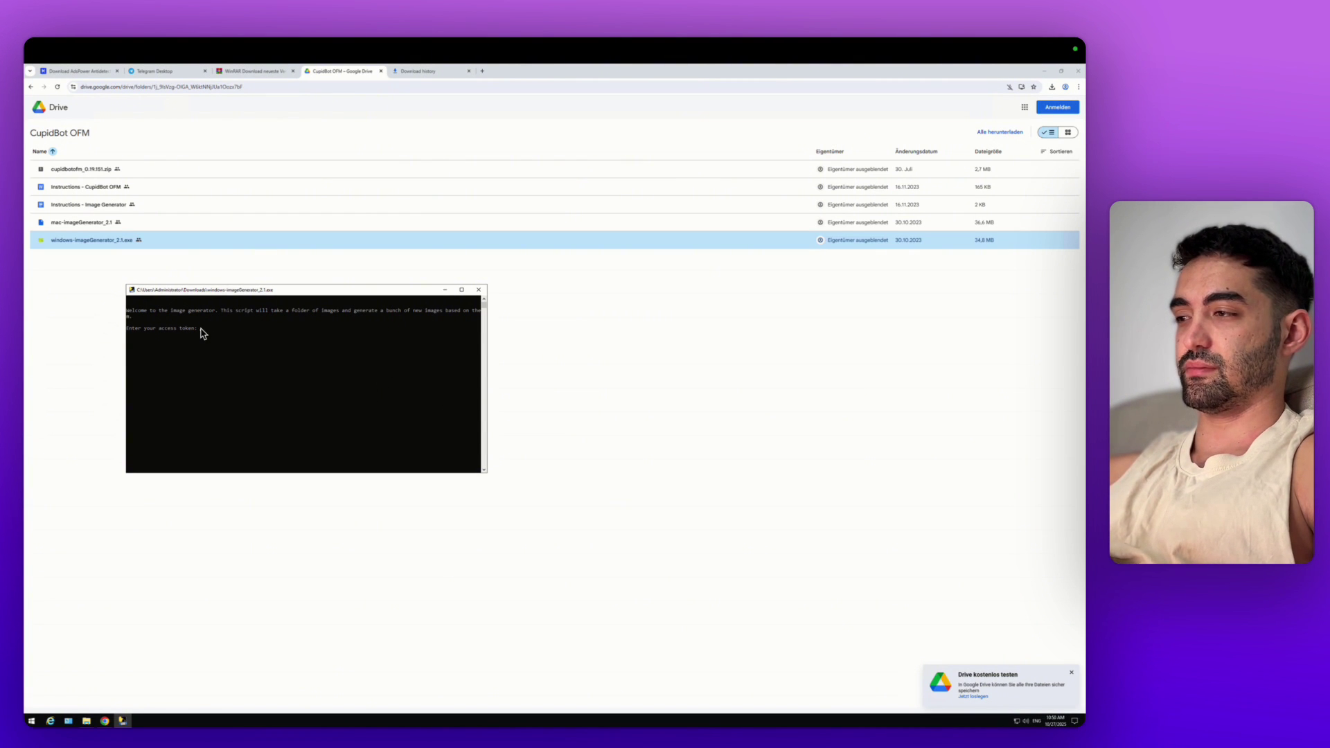
key(ctrl+v)
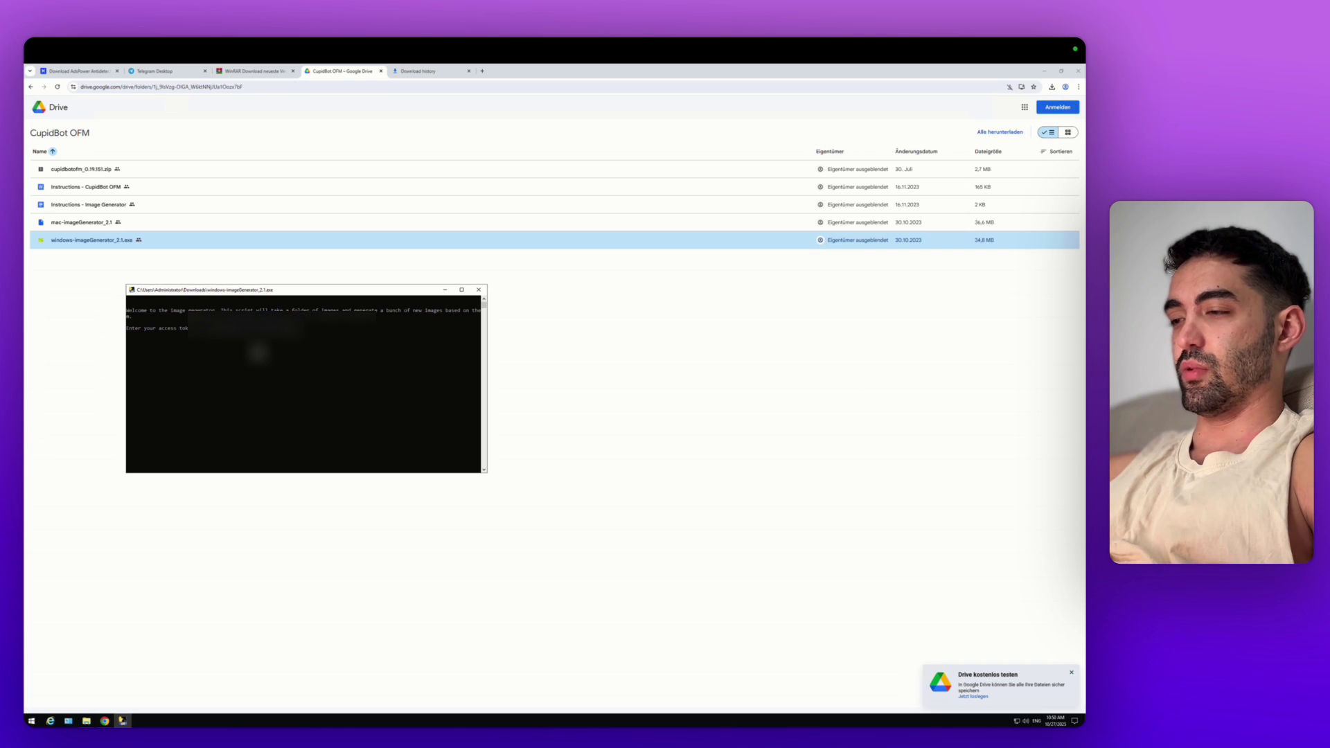
key(Return)
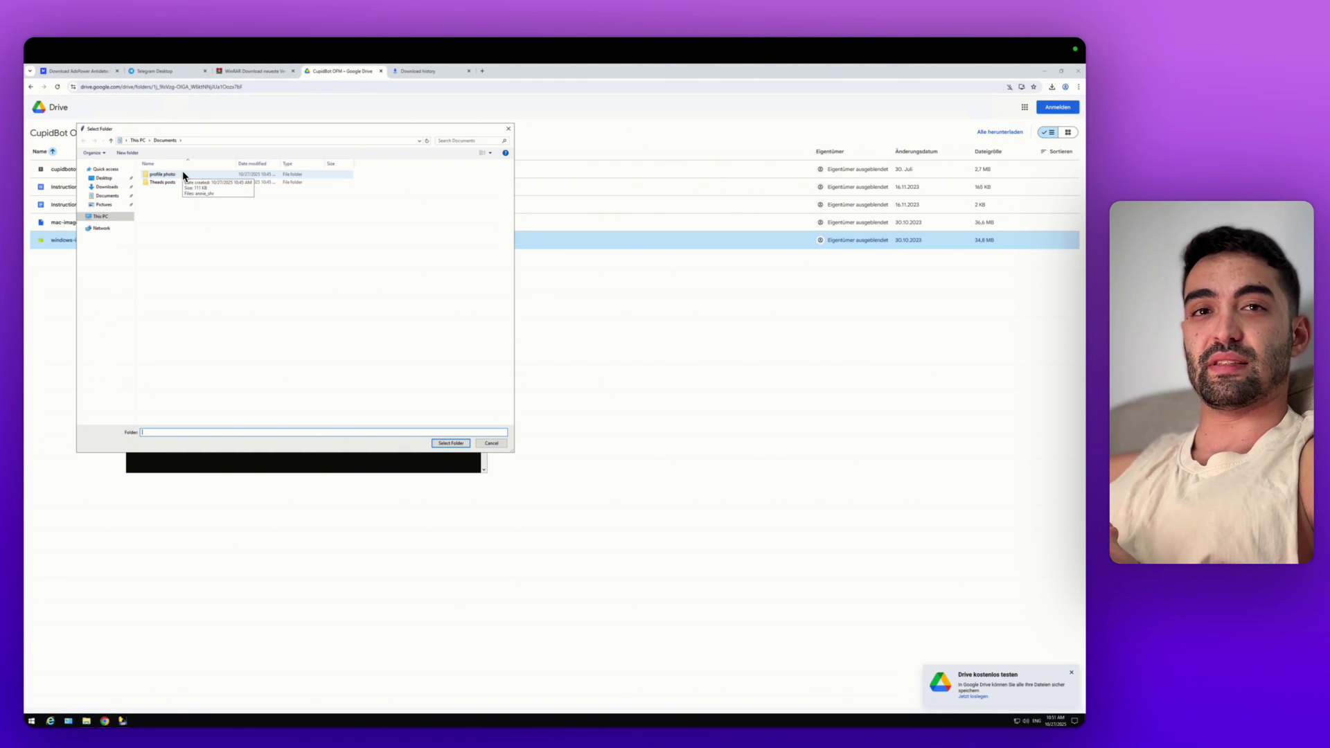
key(super+space)
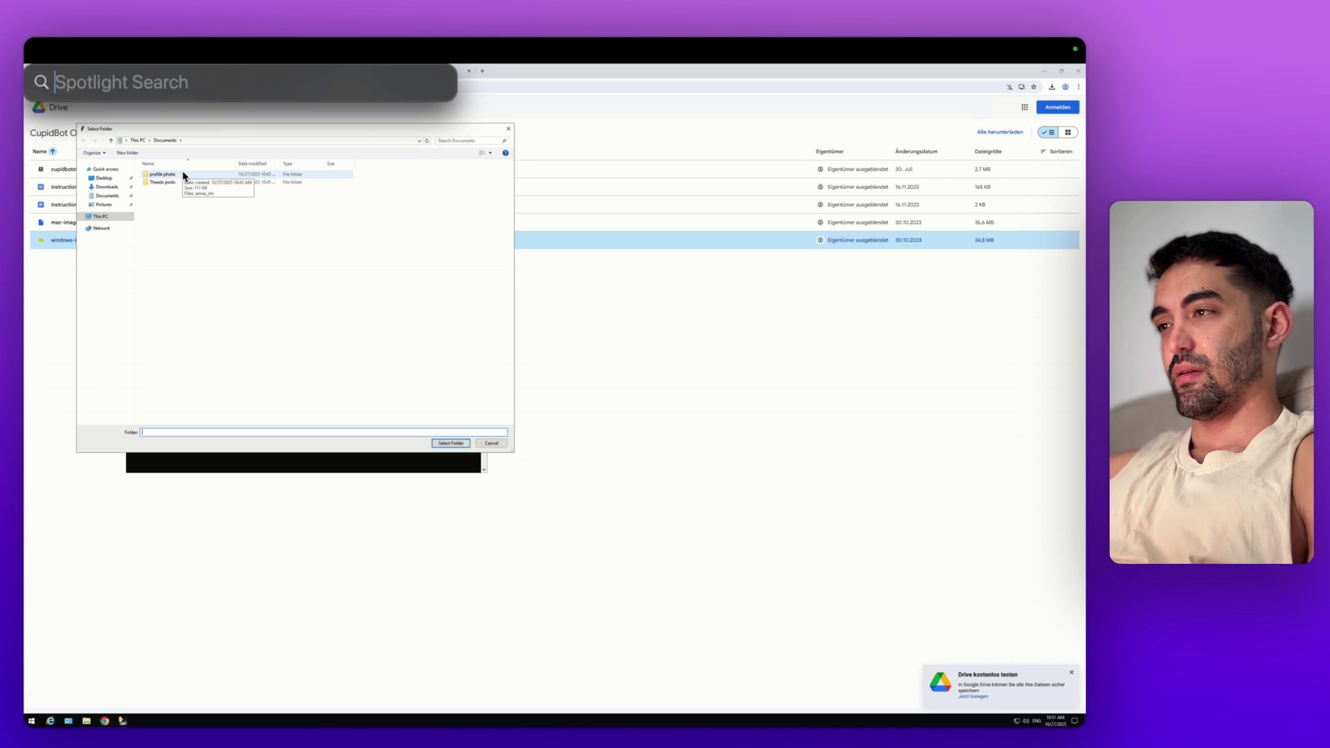
text(8*30)
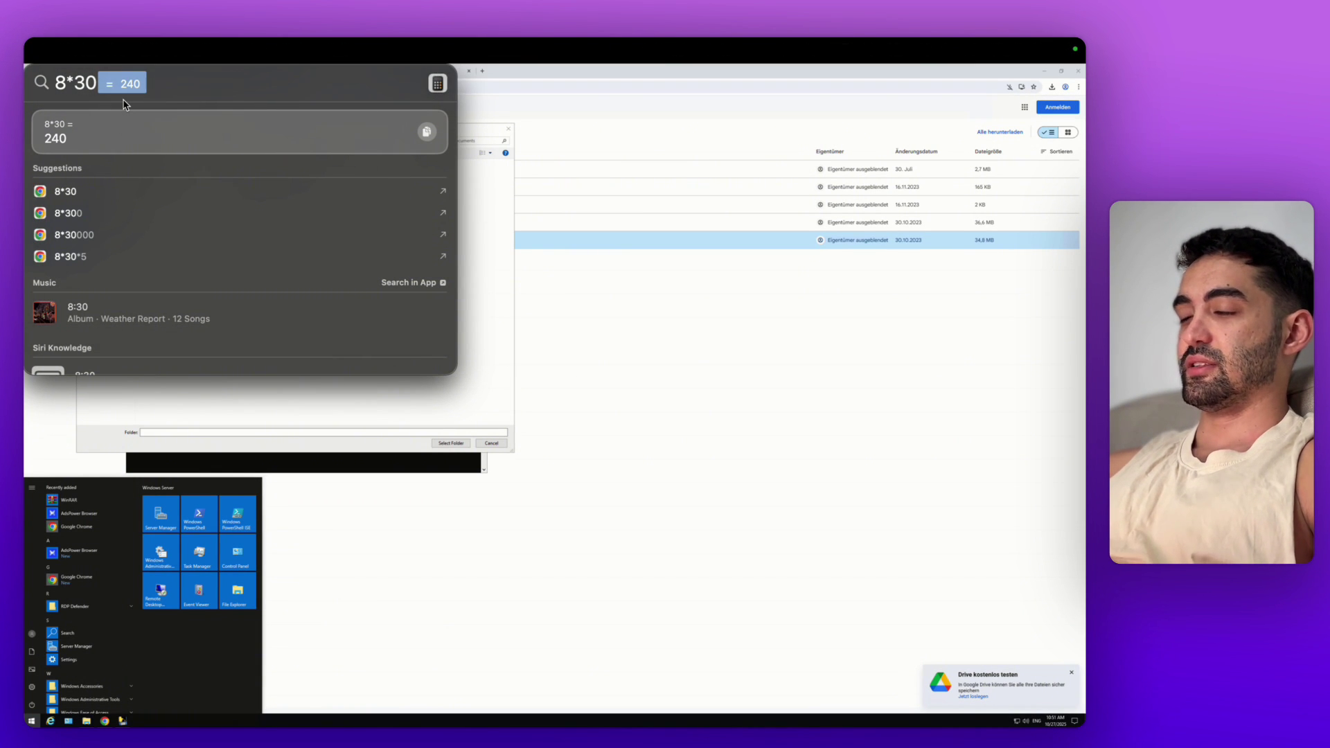
key(super+a)
text(24)
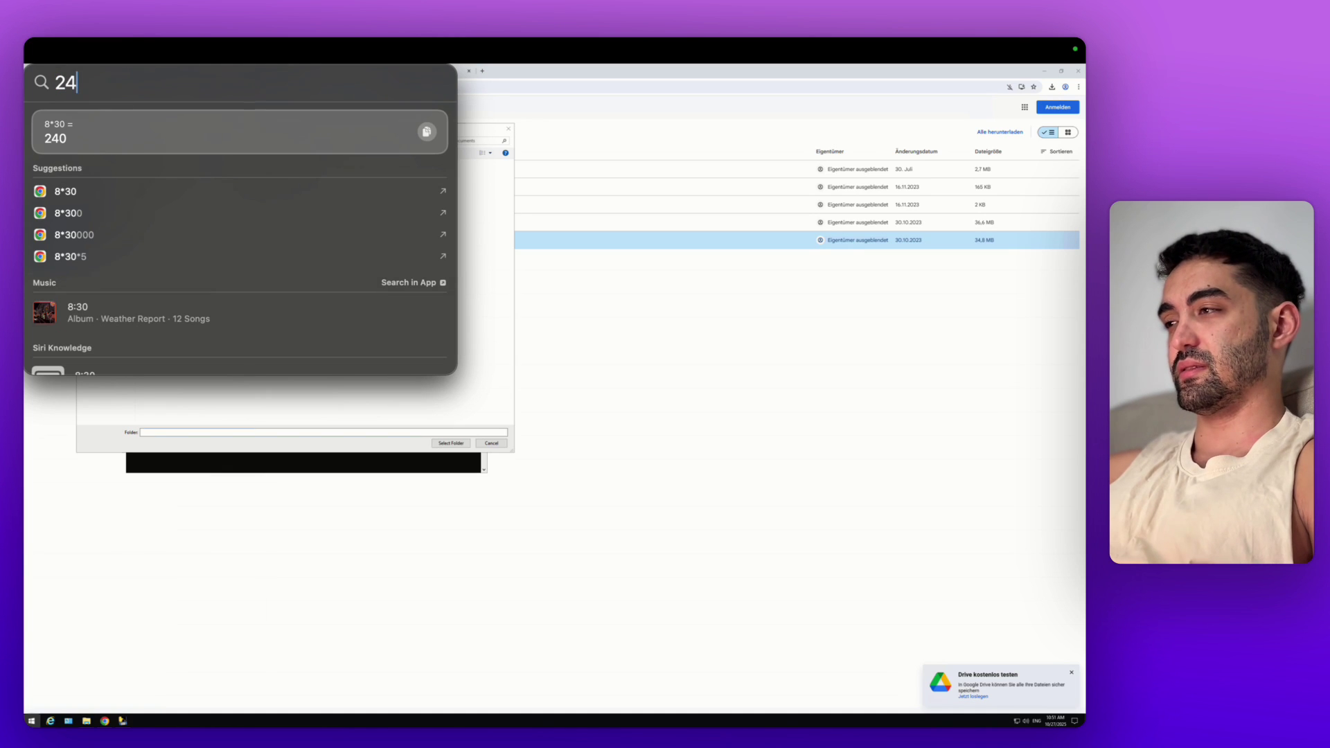
key(BackSpace)
text(40*)
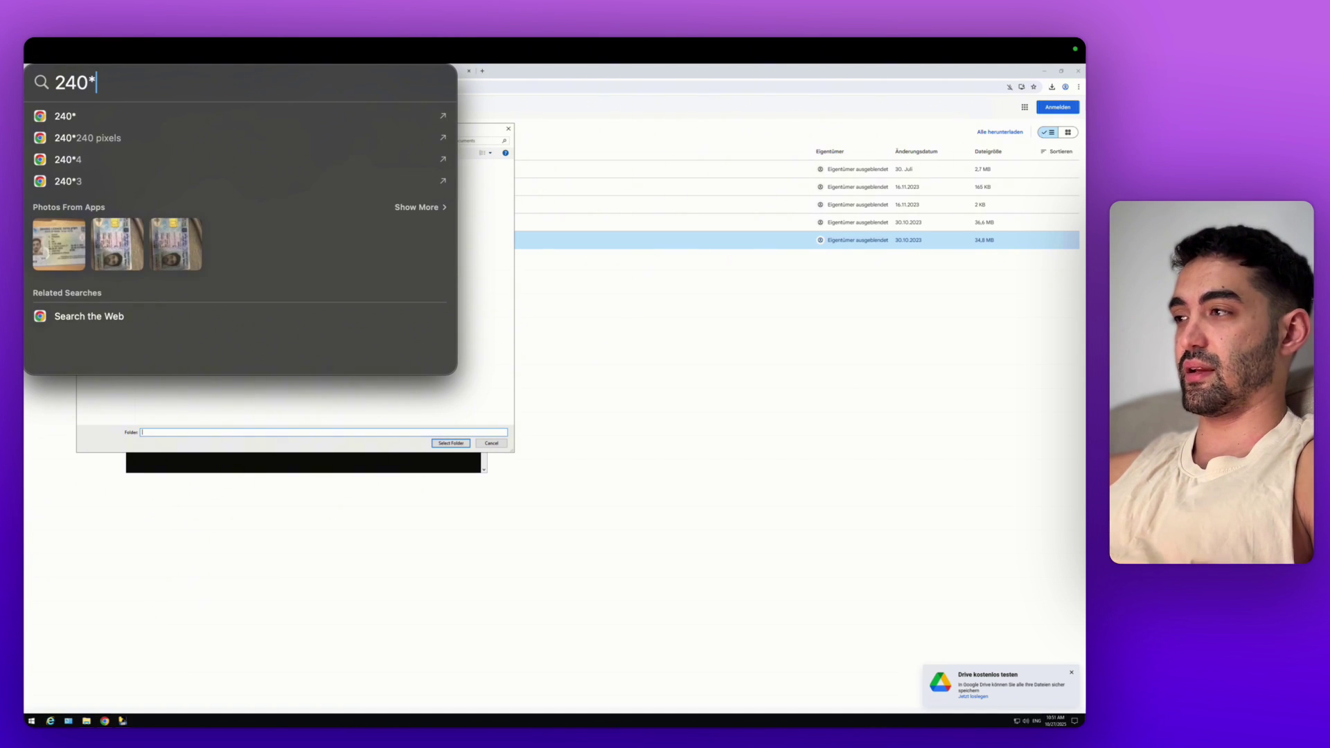
text(100)
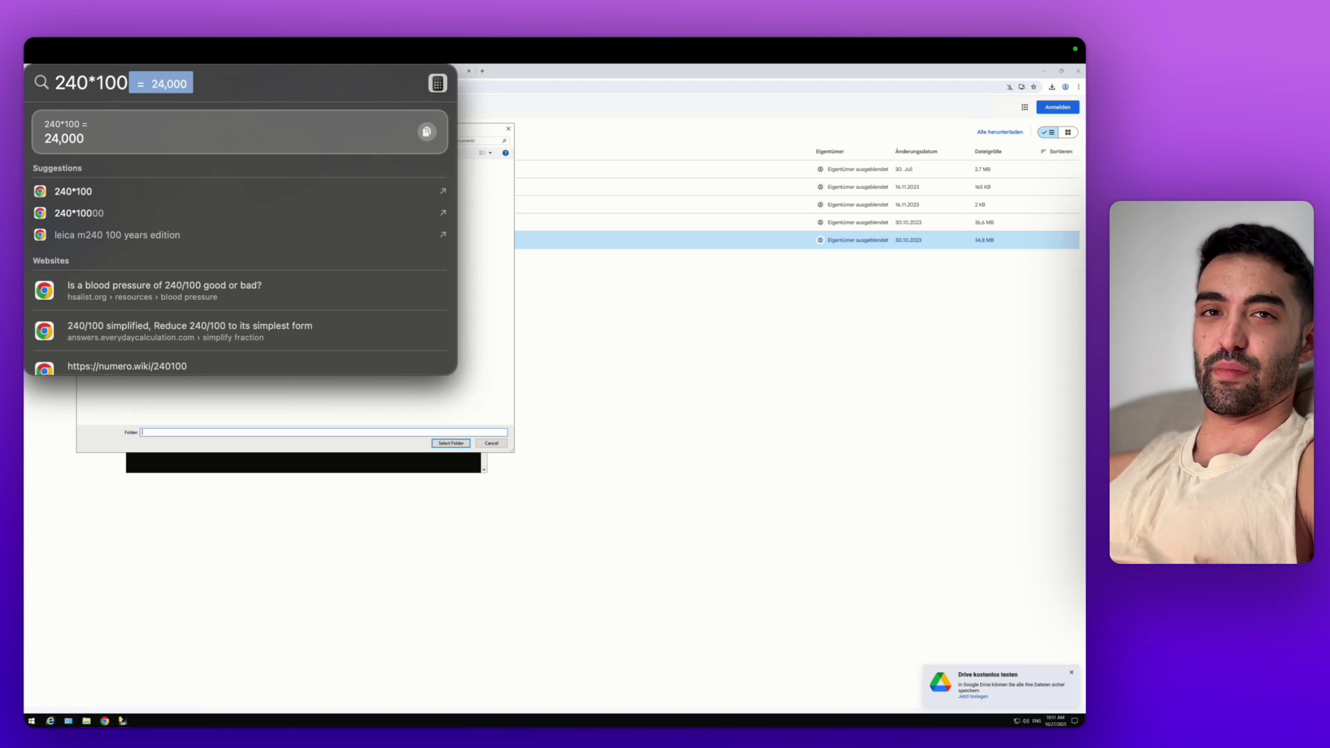
key(BackSpace)
key(BackSpace)
key(BackSpace)
key(super+a)
key(BackSpace)
Choose Documents\profile photo as the generator's base image folder.
click(264, 225)
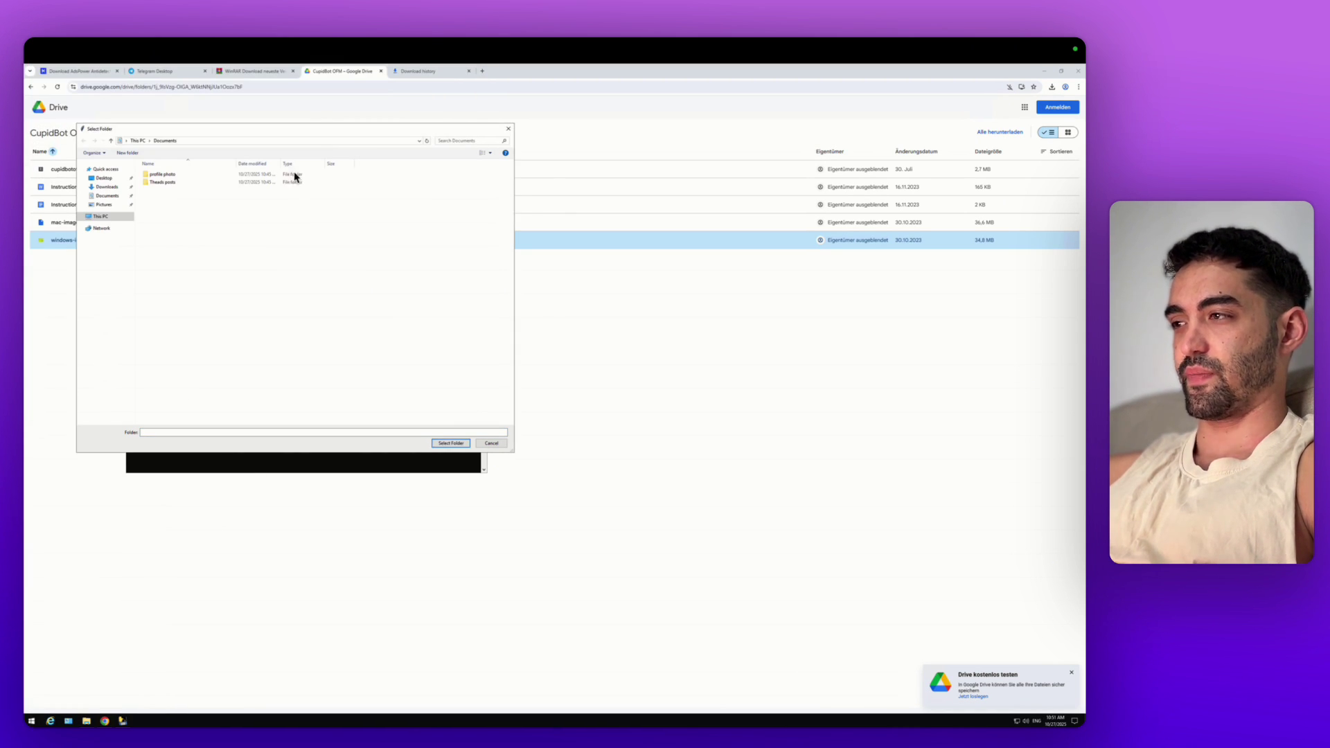
click(157, 179)
double_click(158, 179)
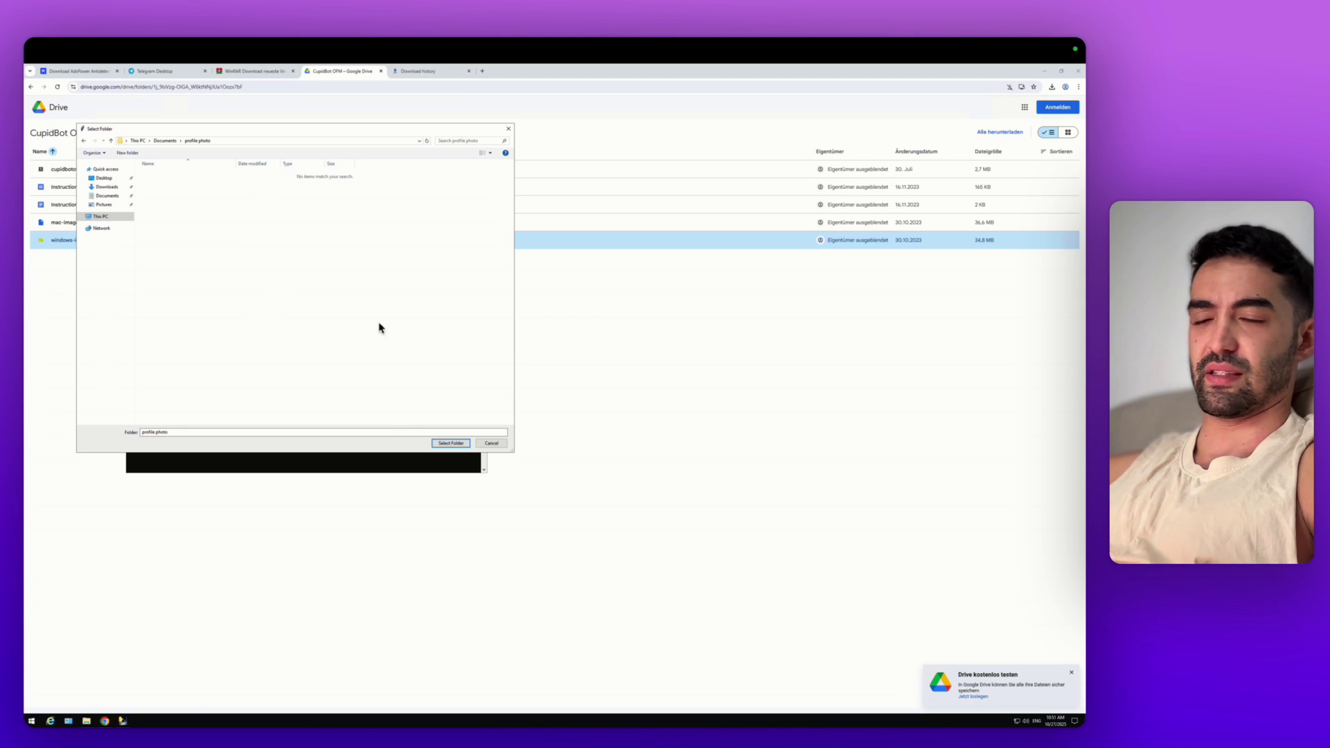
click(452, 443)
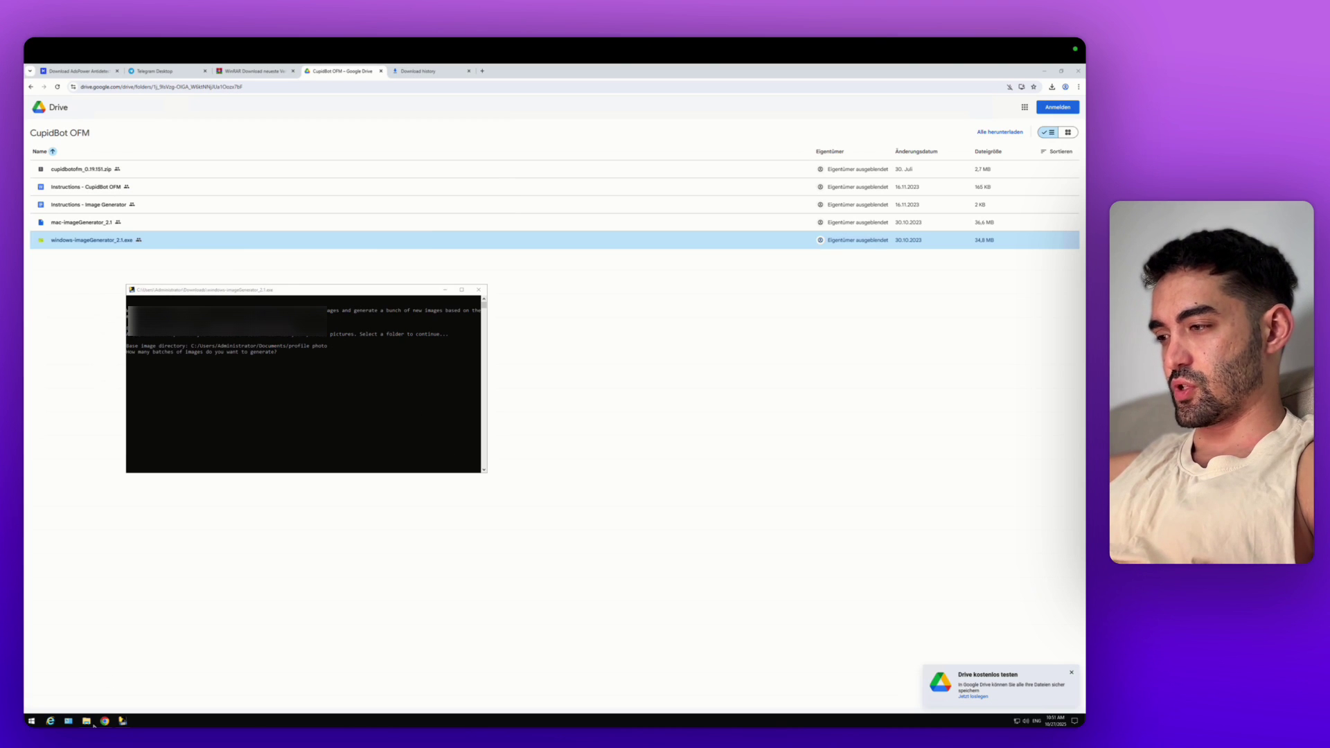
Preview the single JPEG in the profile photo folder, then return to the console.
mouse_move(87, 721)
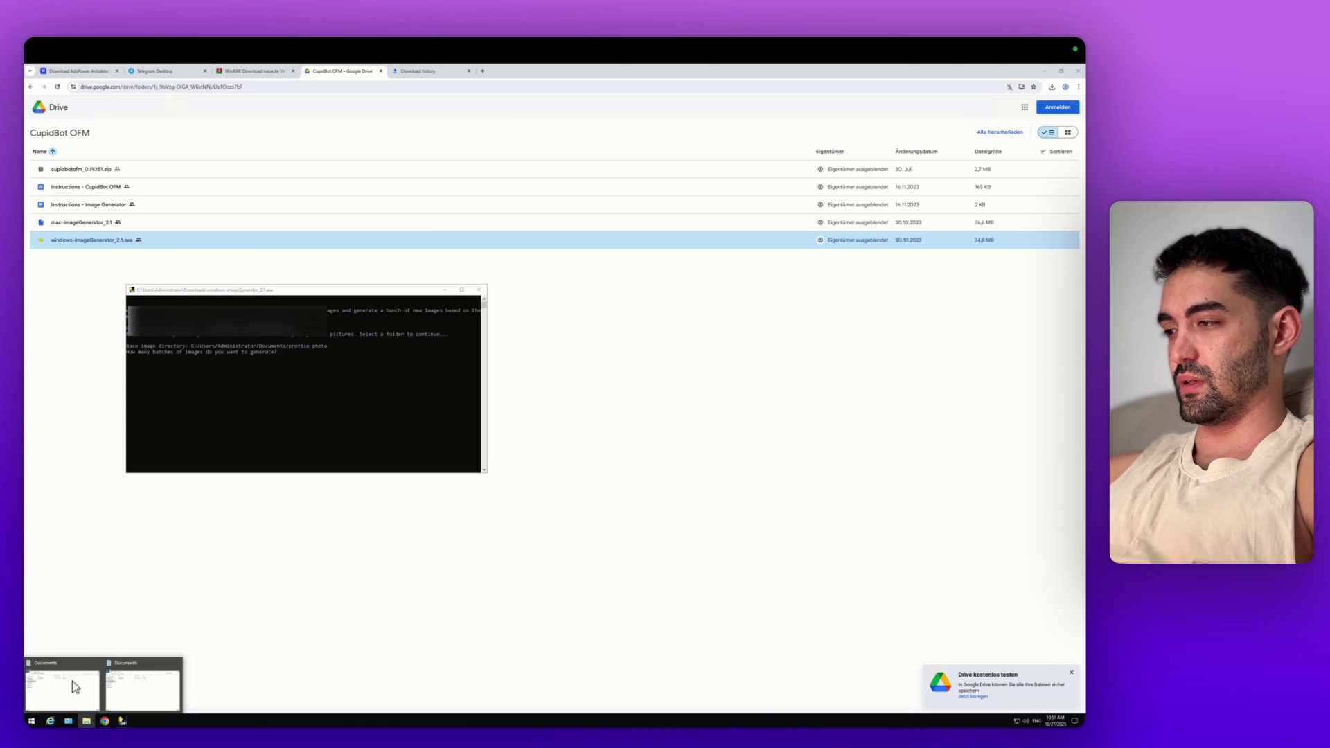
click(119, 683)
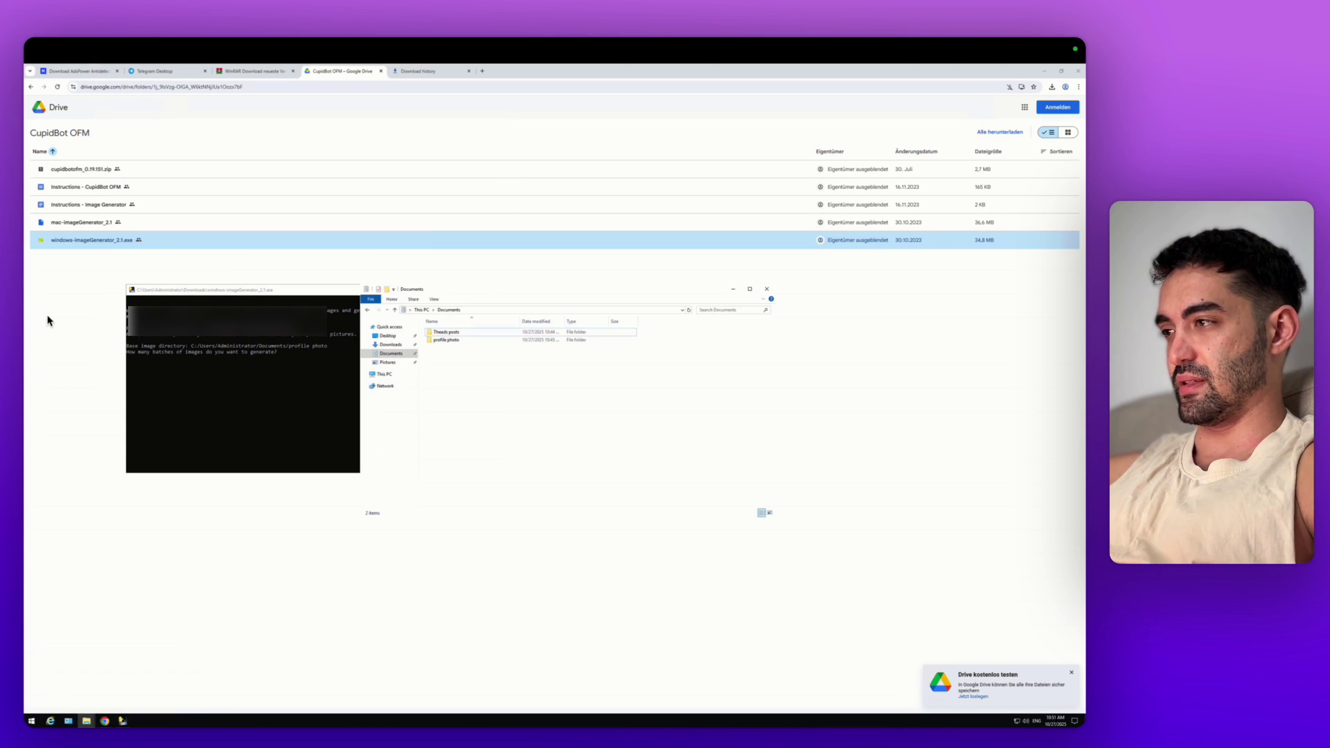
double_click(449, 340)
double_click(443, 332)
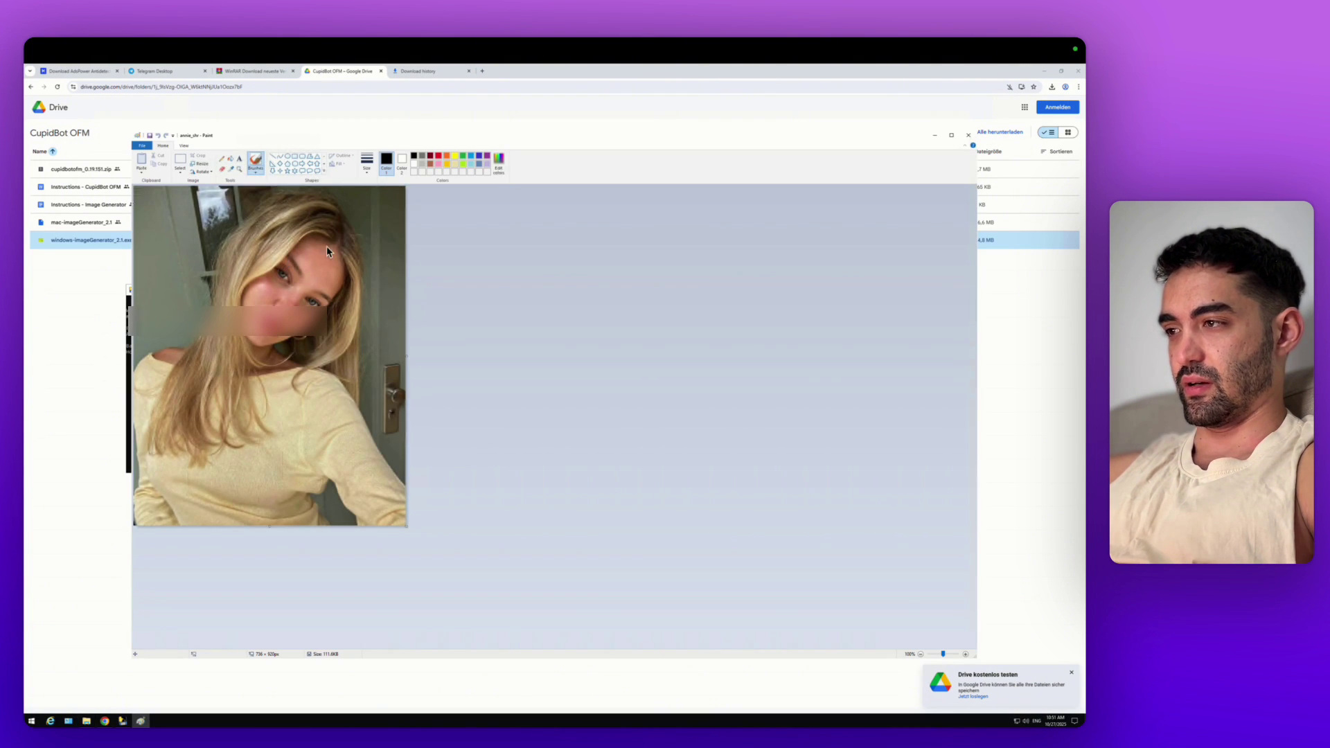
click(968, 135)
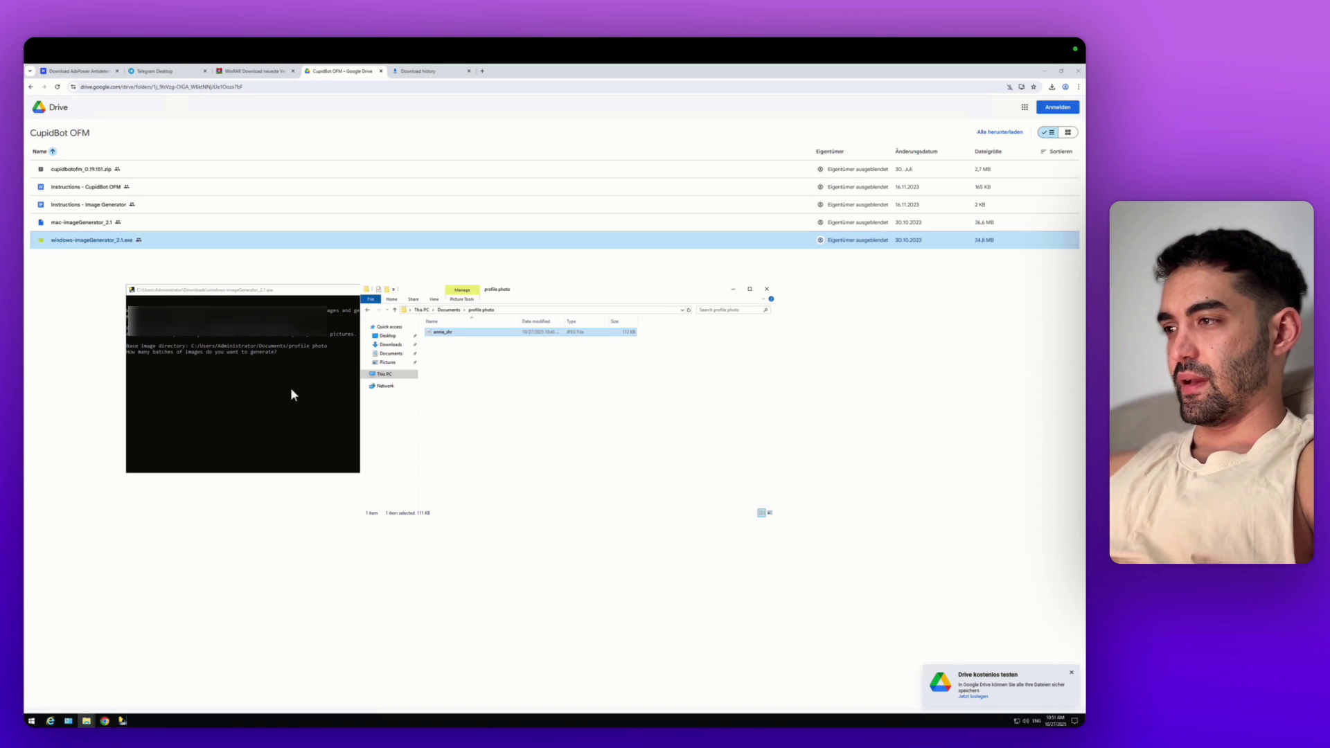
click(200, 289)
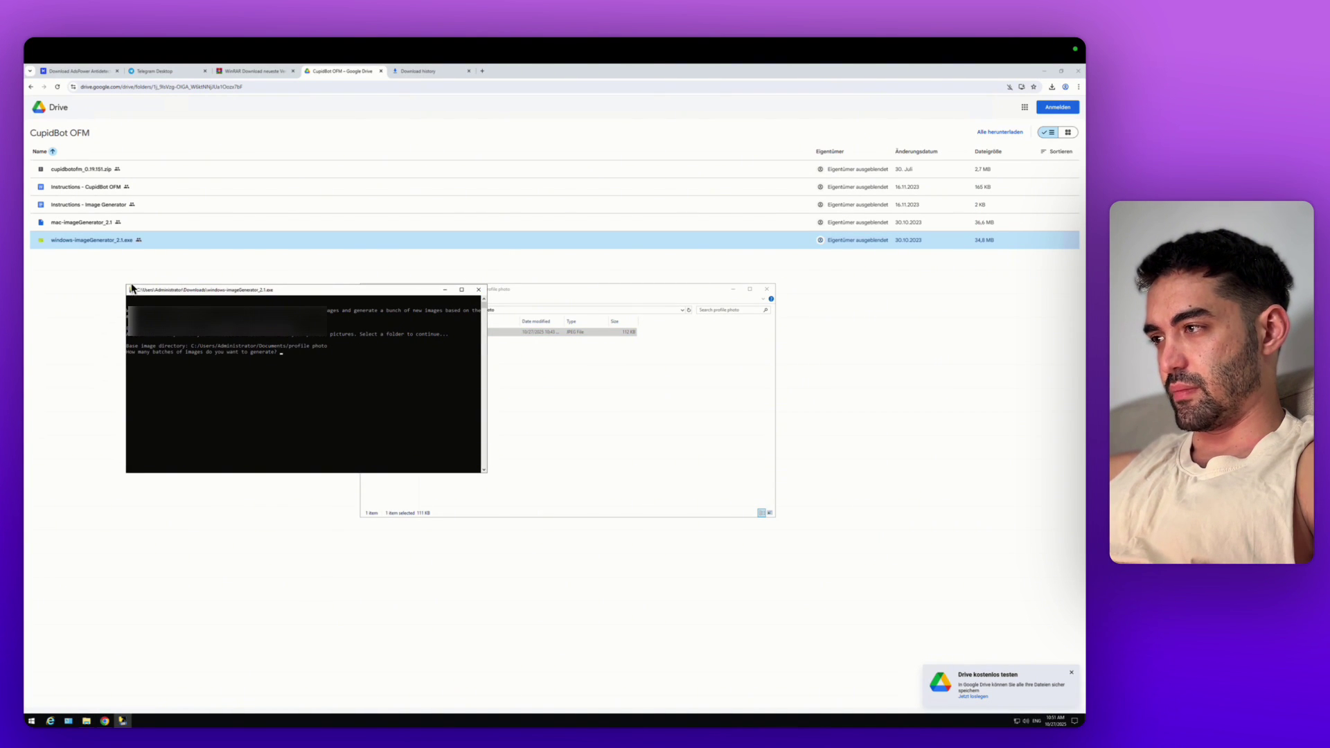
Maximize the console and enter 50 batches with a minimum of 1 image per batch.
click(462, 289)
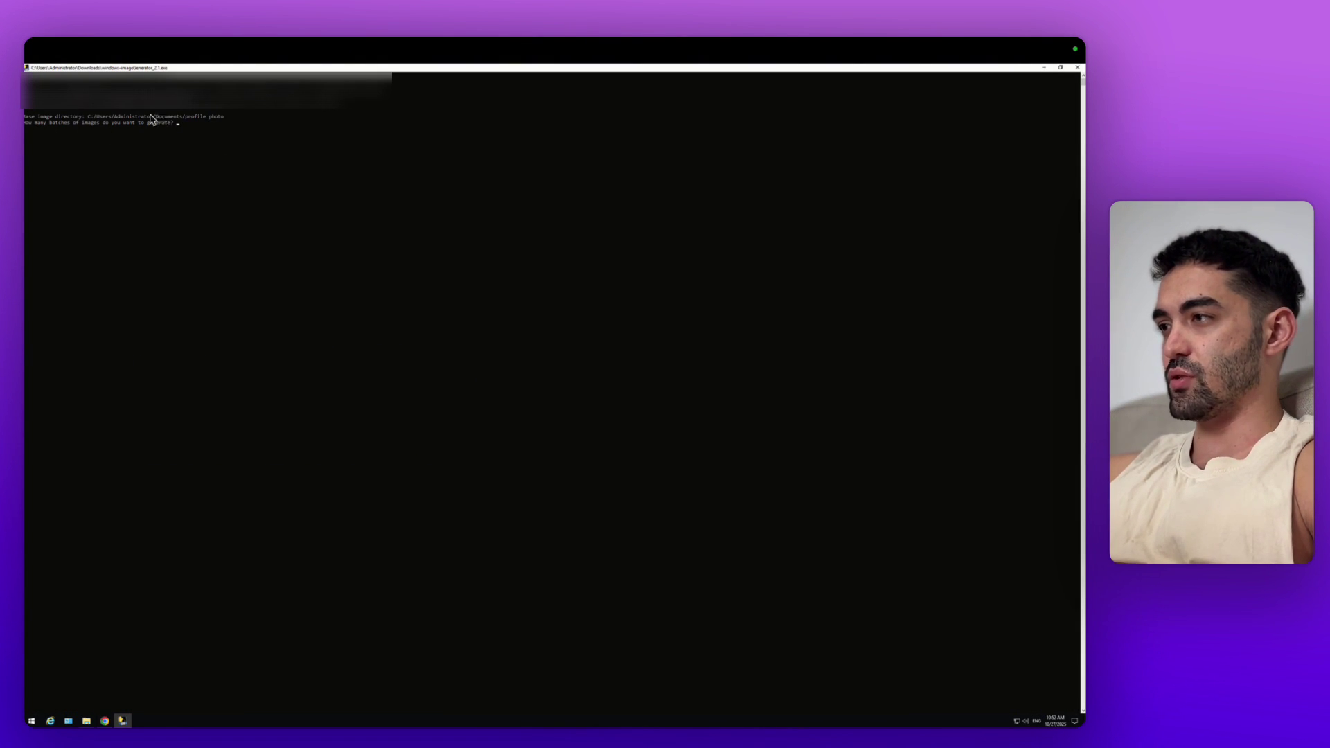
click(189, 130)
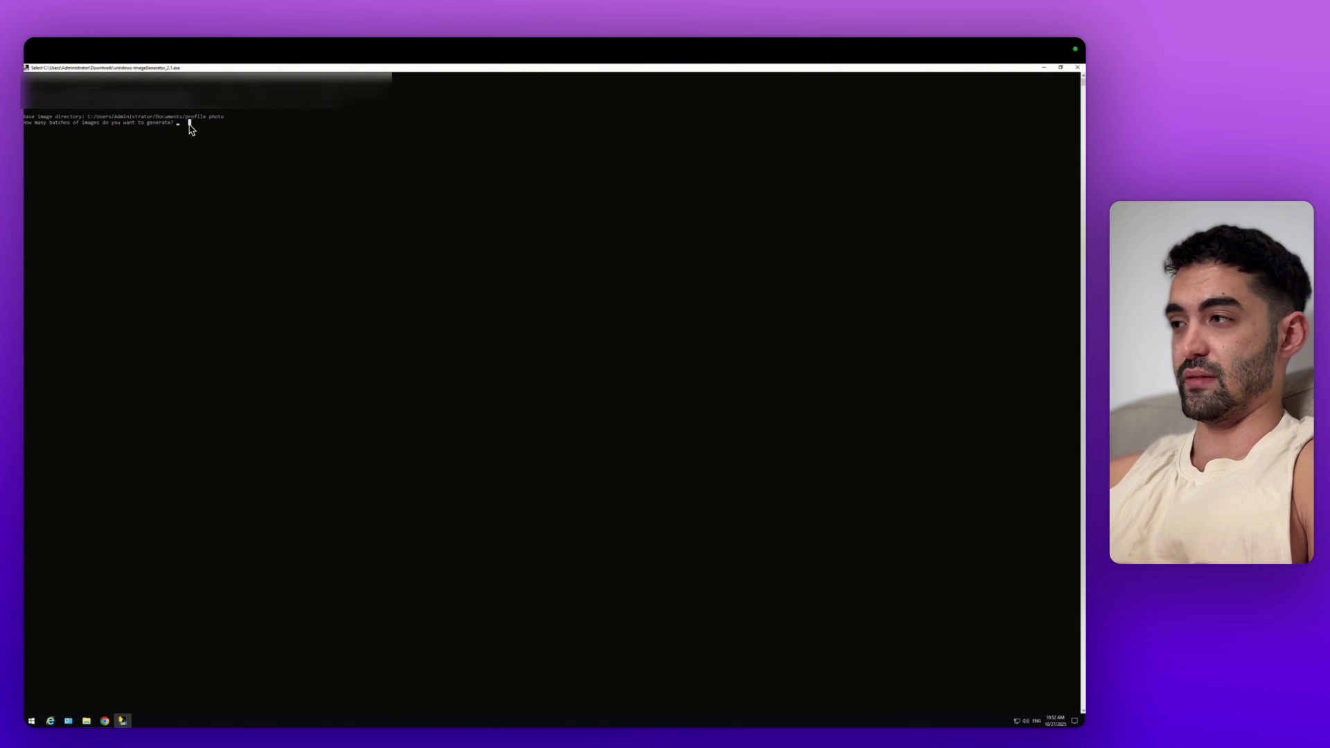
text(50)
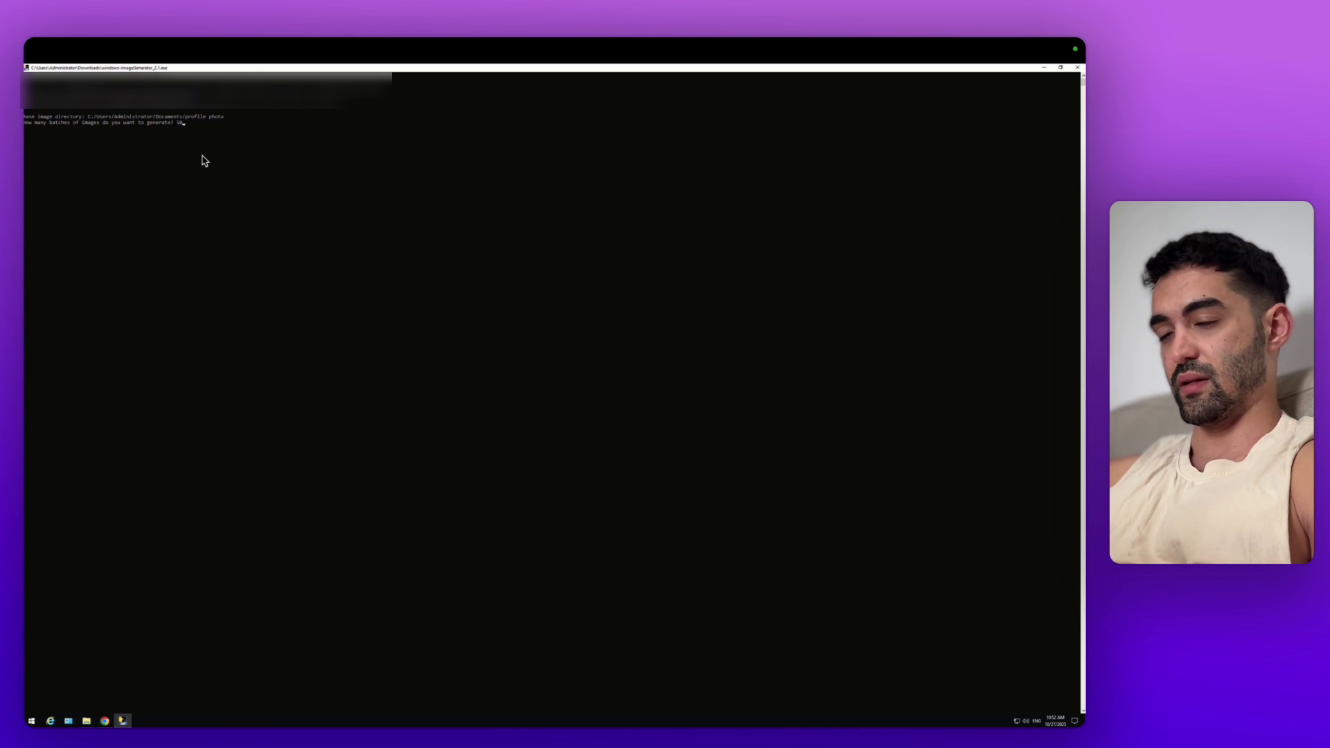
key(Return)
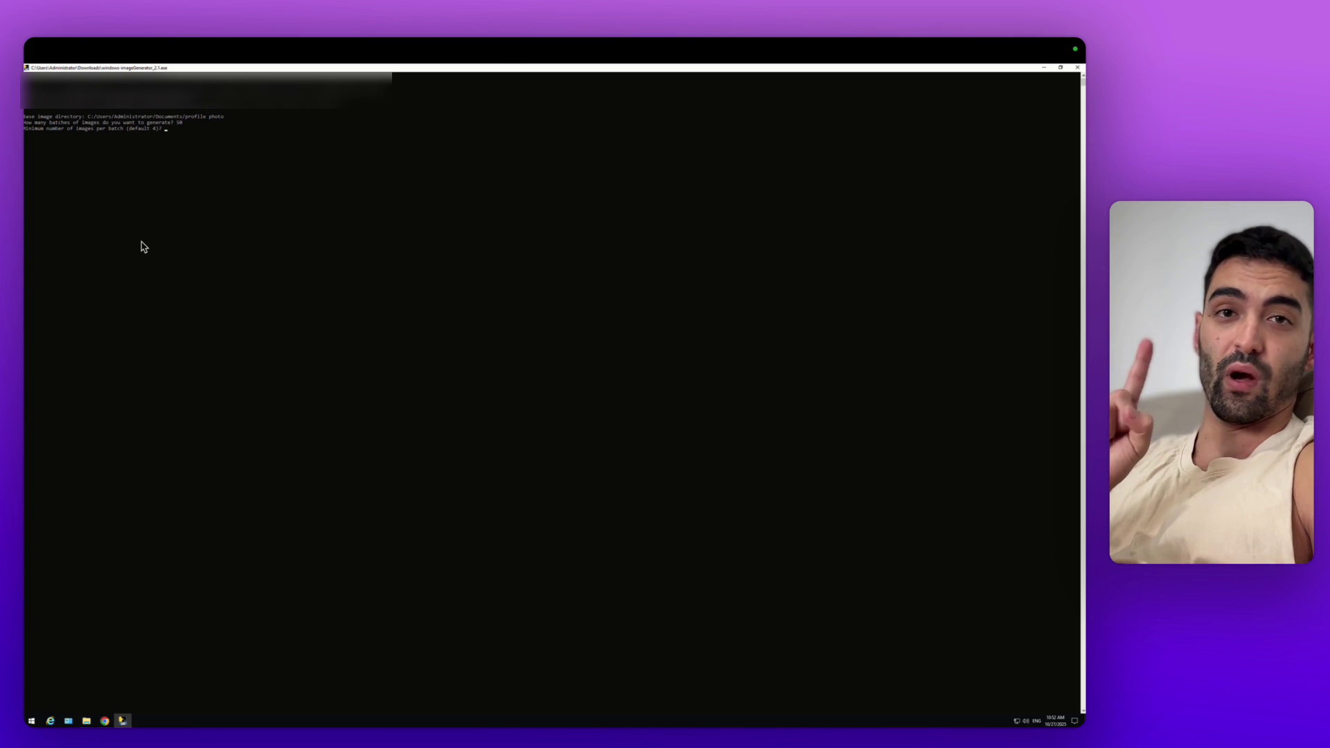
text(1)
key(Return)
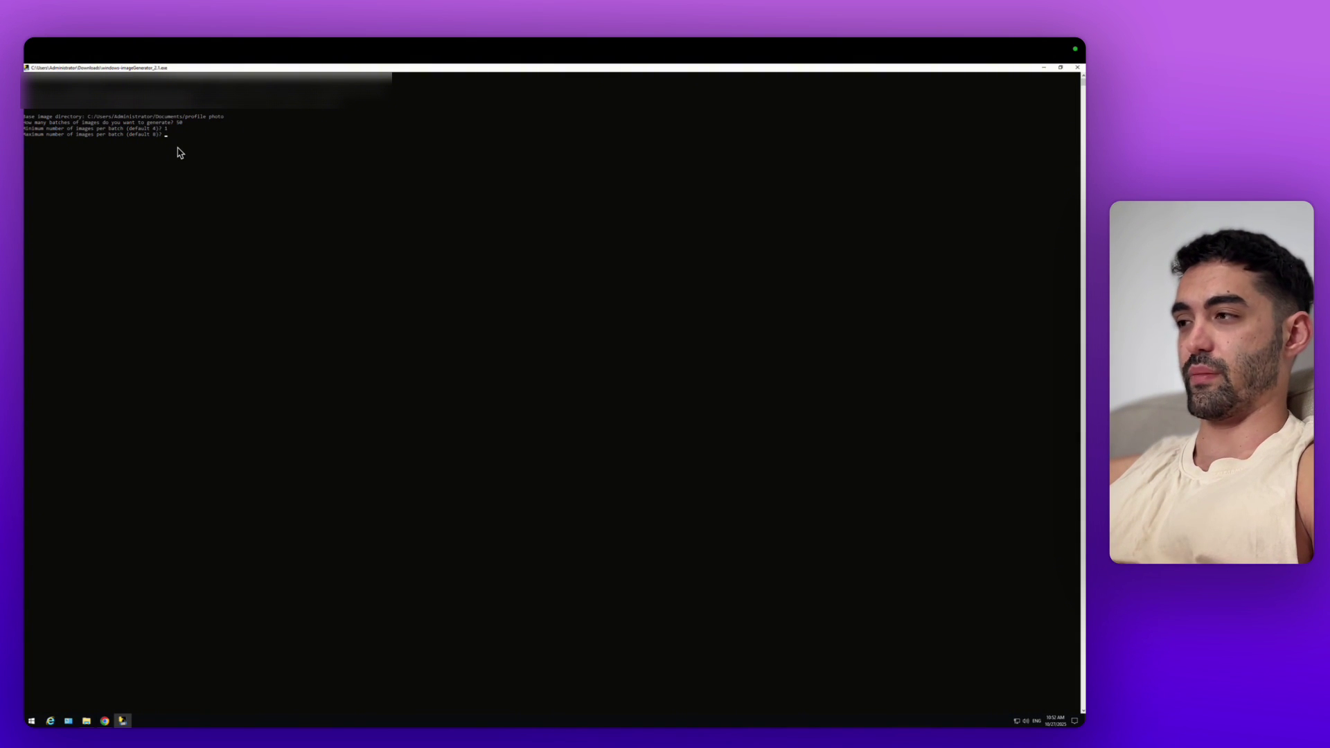
Set a maximum of 1 image per batch and accept random creation dates to start generating.
text(1)
key(Return)
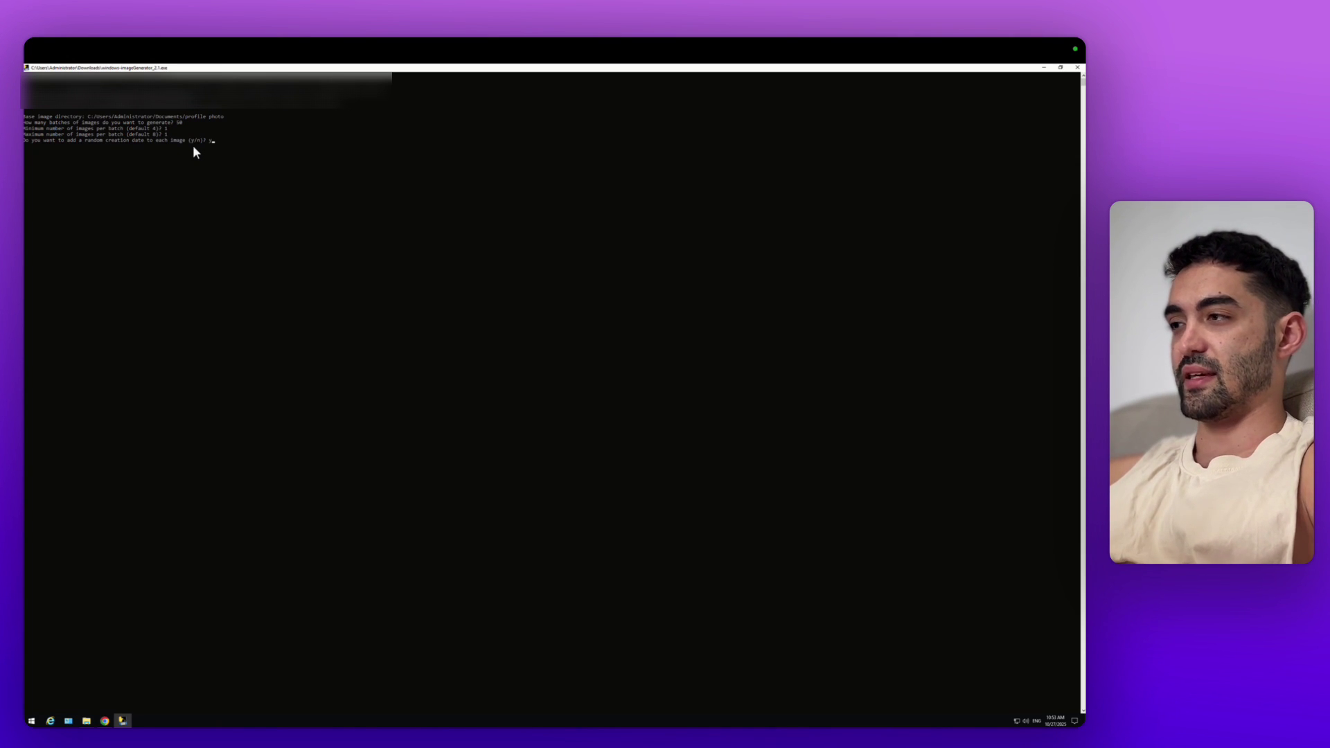
key(Return)
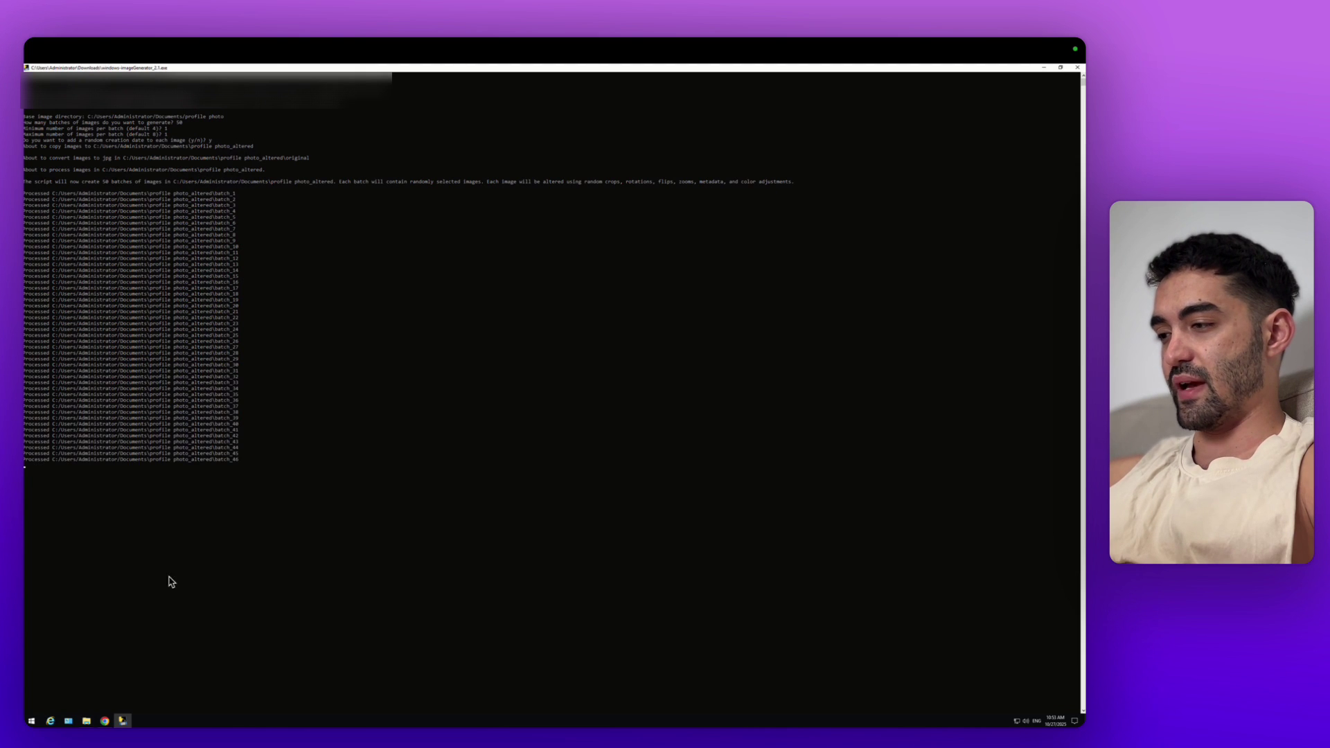
Open the profile photo_altered folder in a maximized Explorer window.
mouse_move(87, 725)
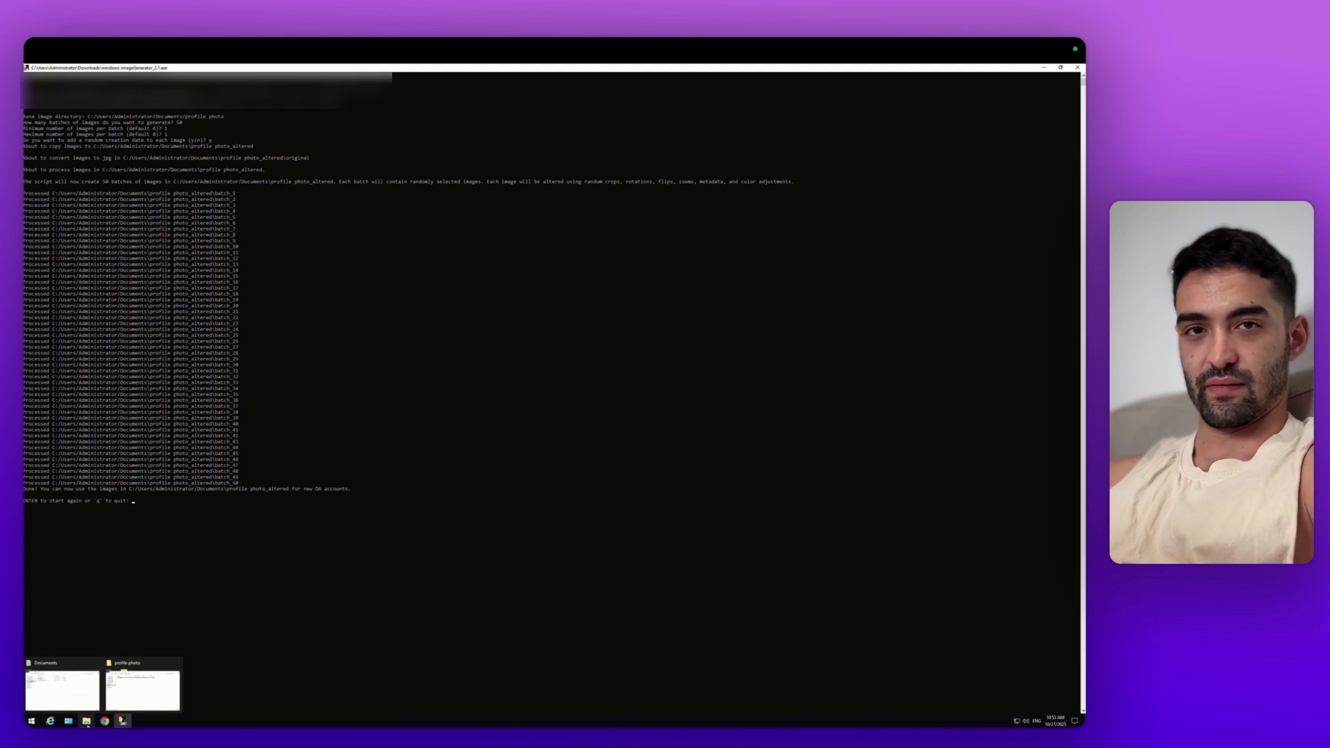
click(115, 691)
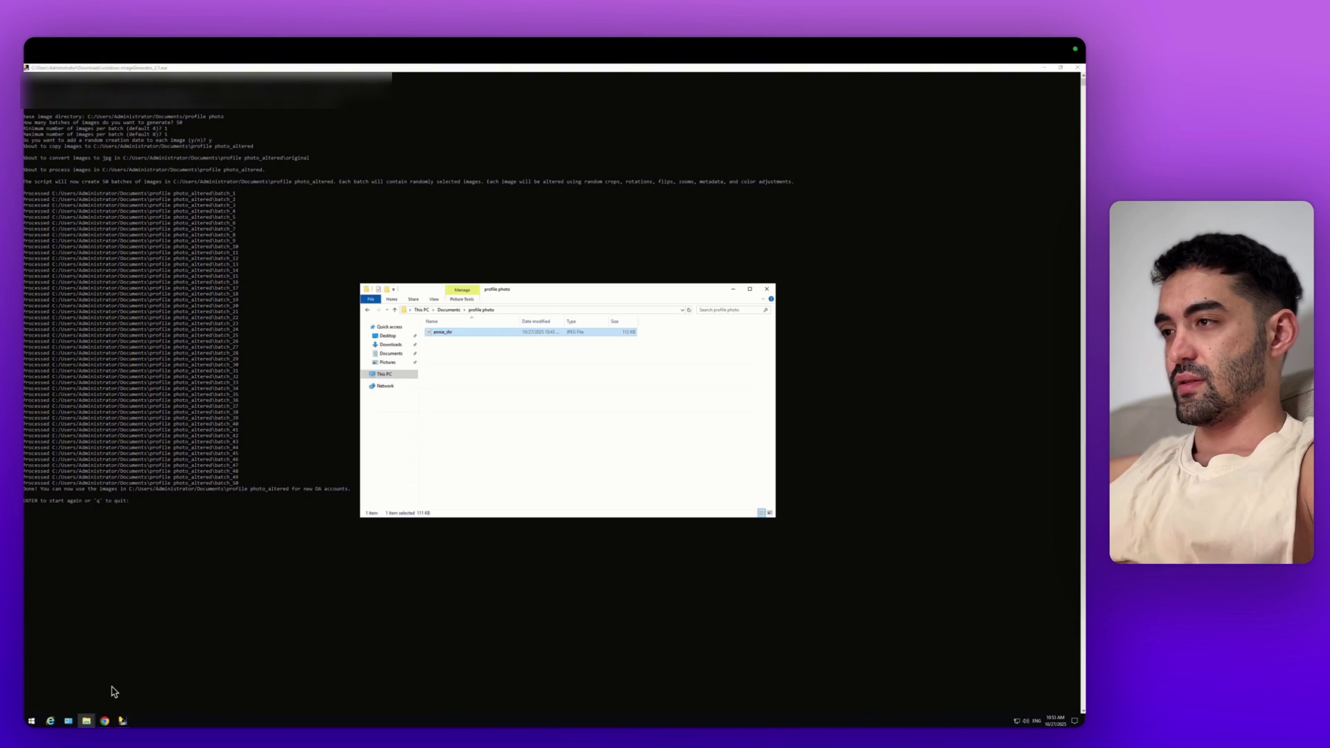
click(449, 310)
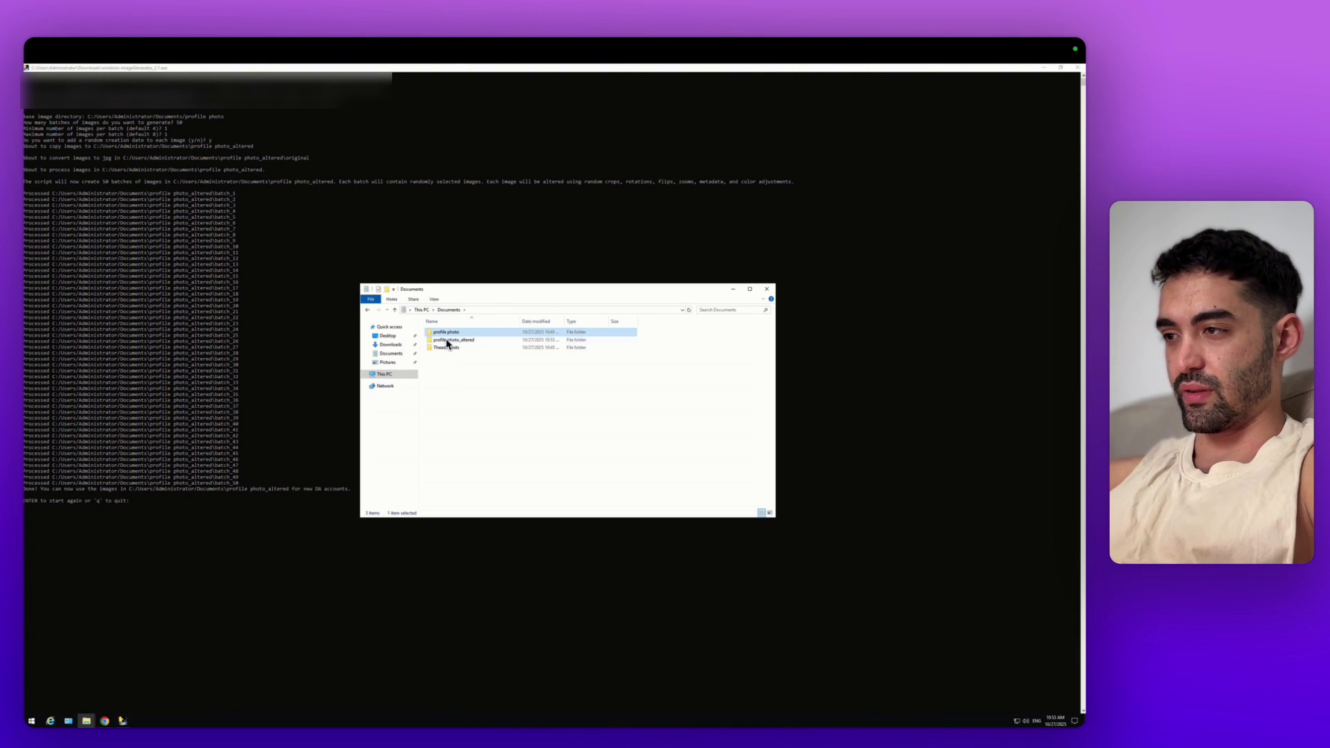
click(749, 289)
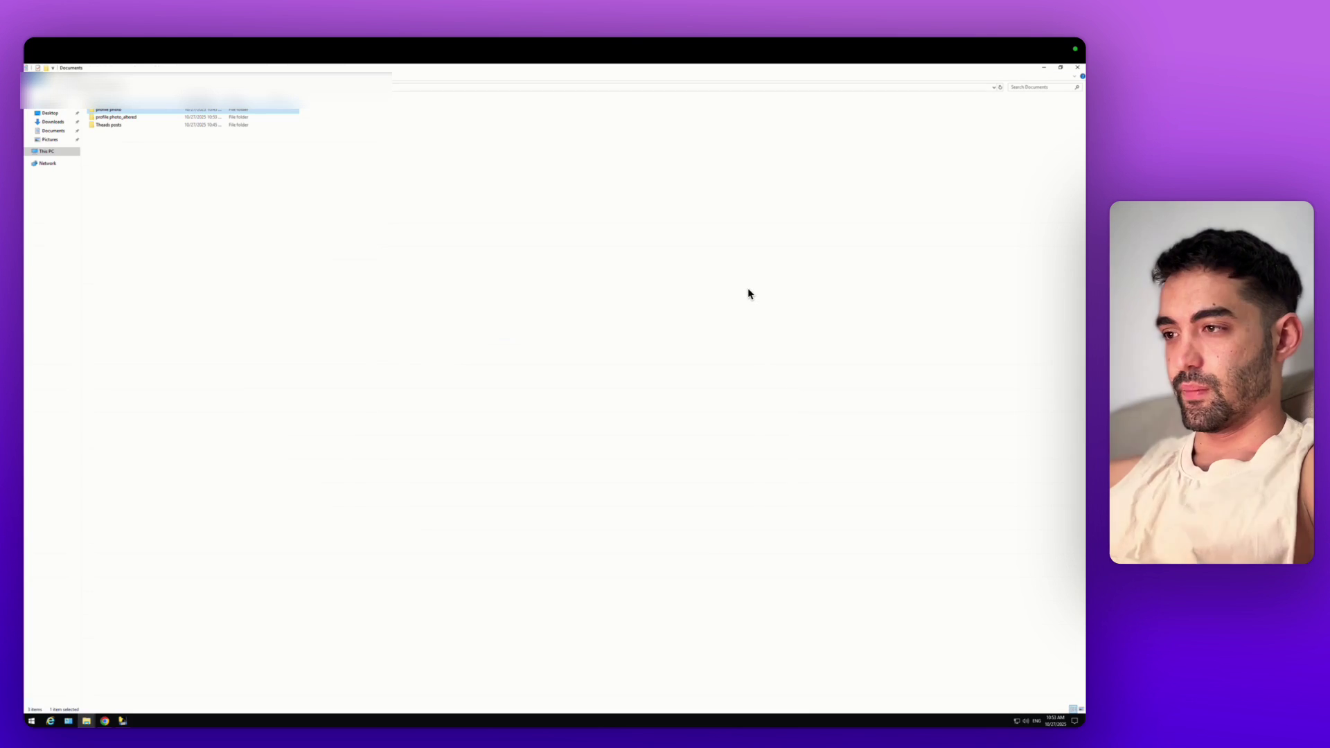
double_click(115, 117)
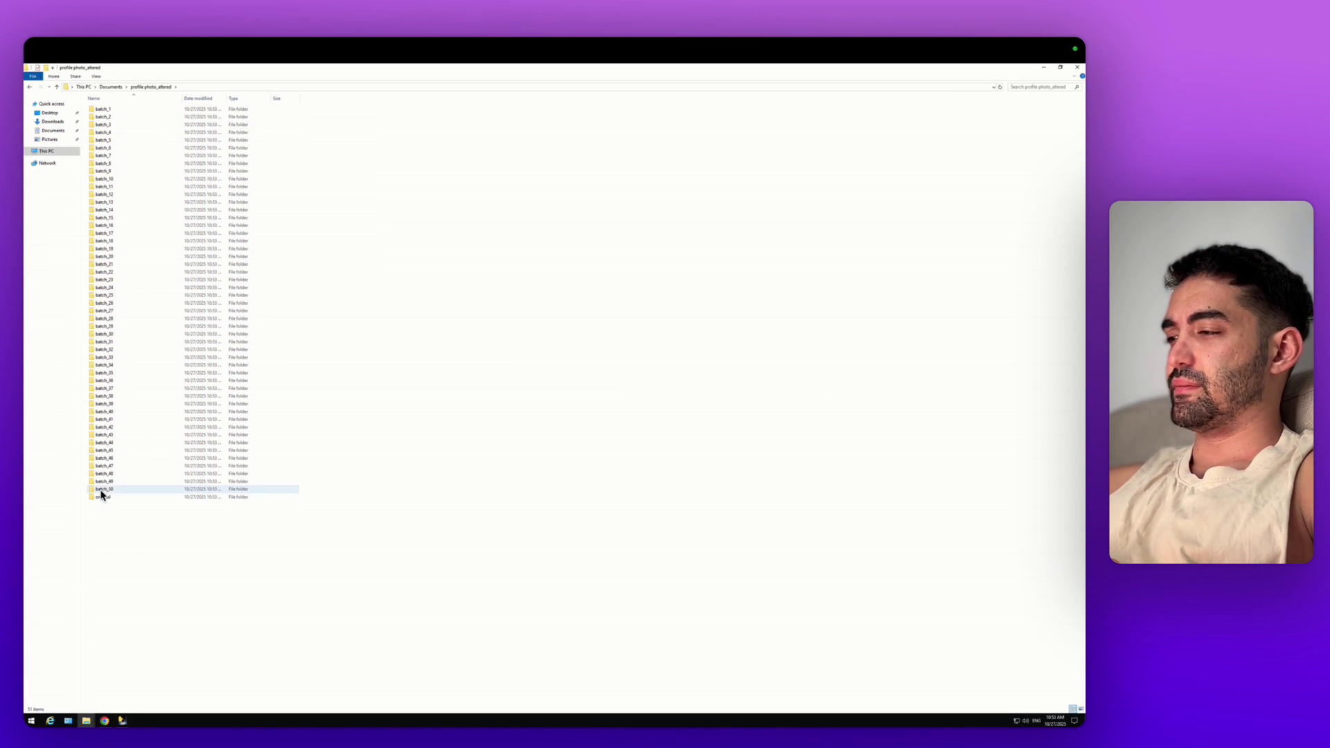
Open the batch_2 and batch_10 altered photos in Paint.
double_click(104, 117)
double_click(122, 109)
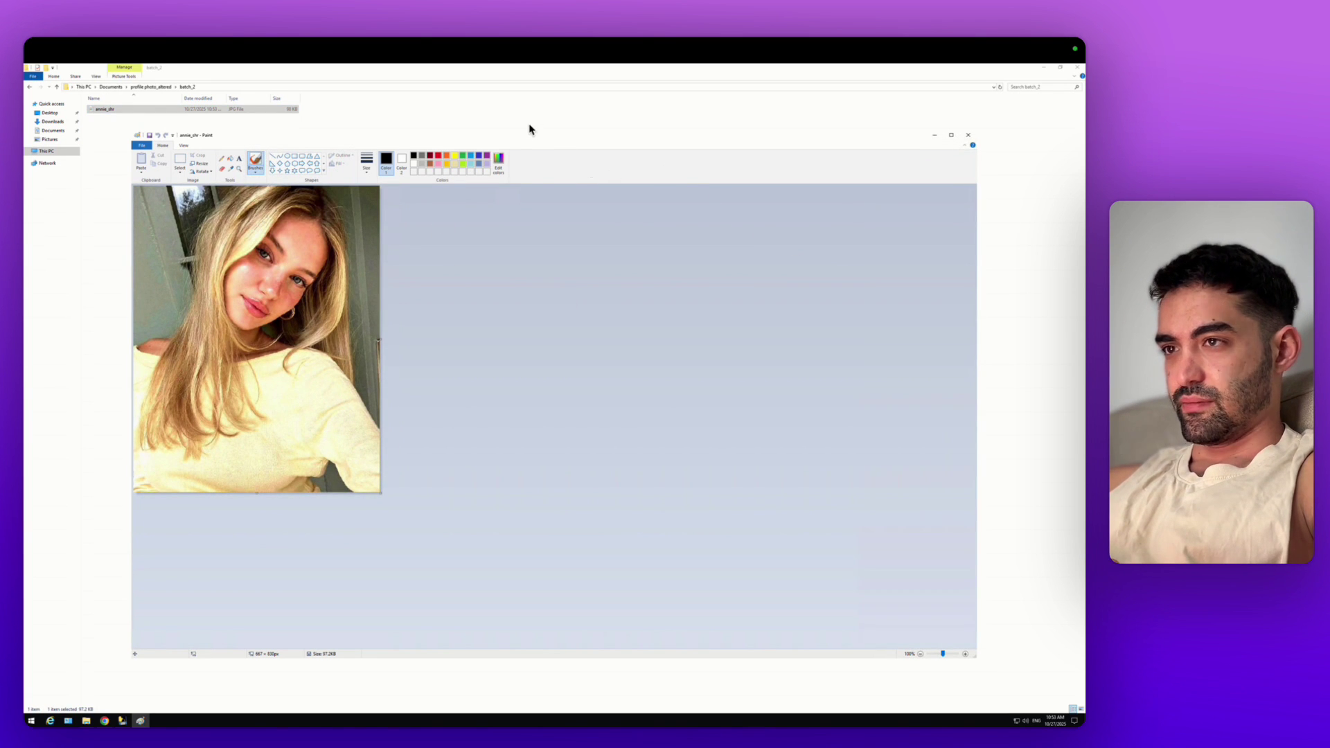
click(153, 87)
double_click(130, 181)
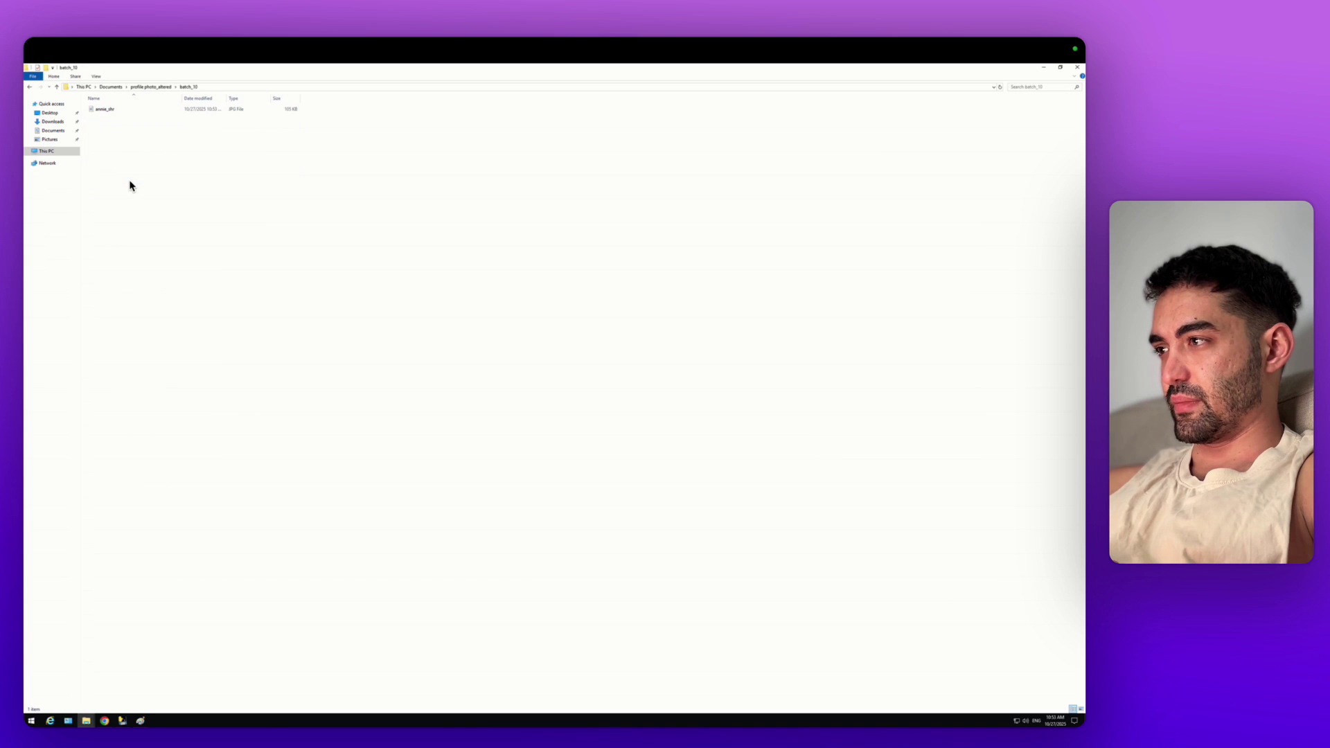
double_click(104, 110)
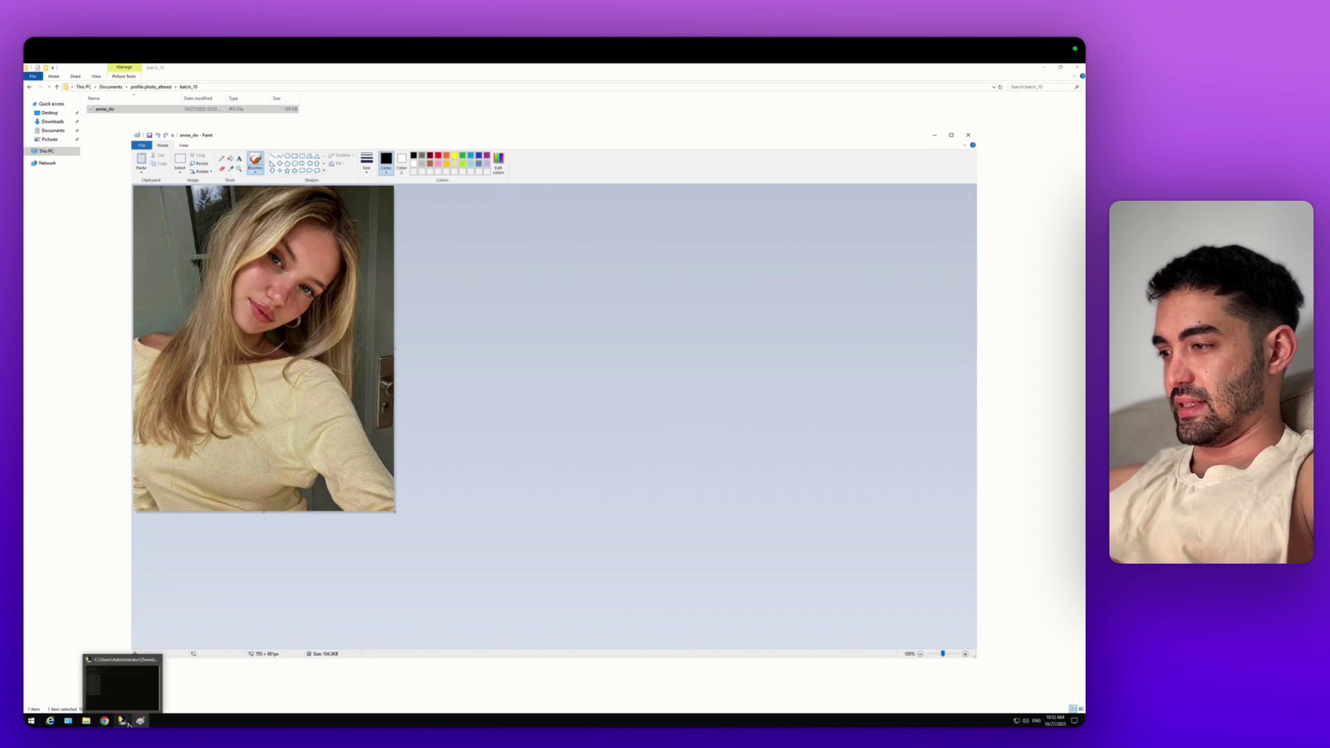
Bring both Paint windows forward, nudging one slightly downward.
mouse_move(150, 724)
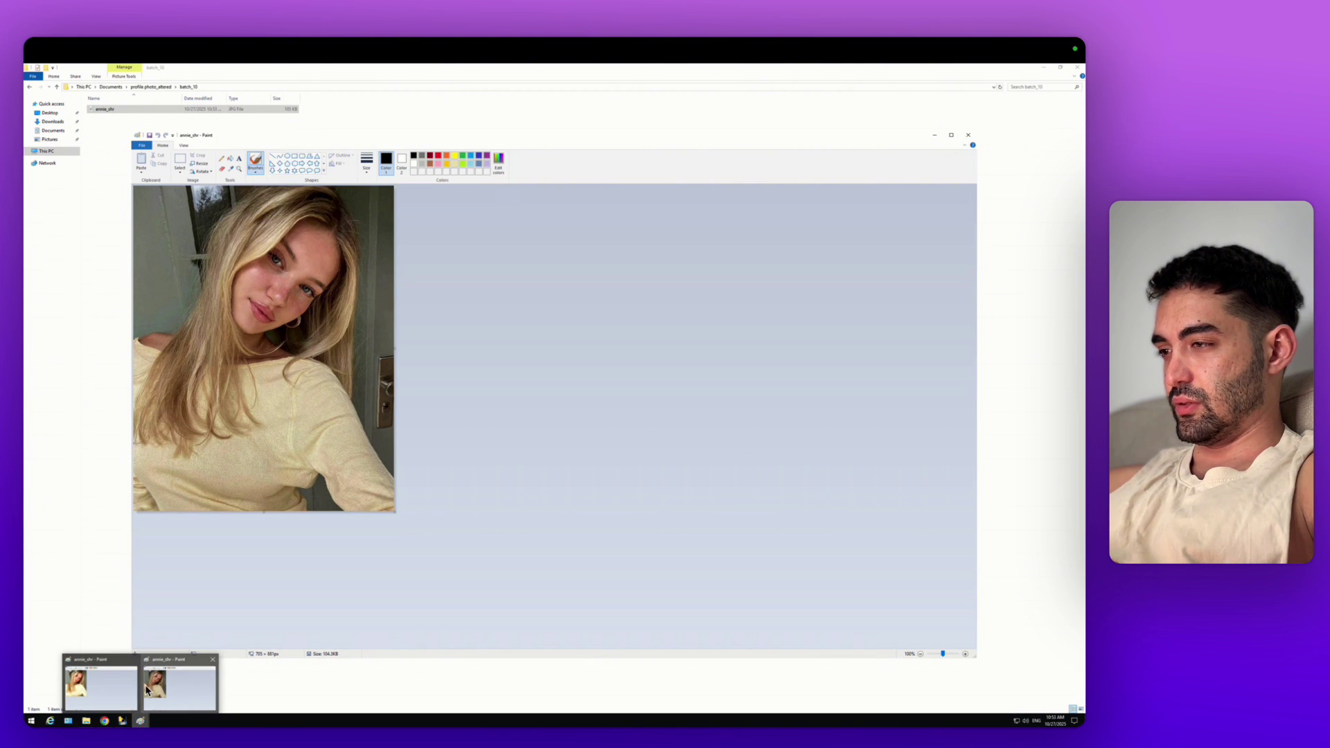
click(151, 692)
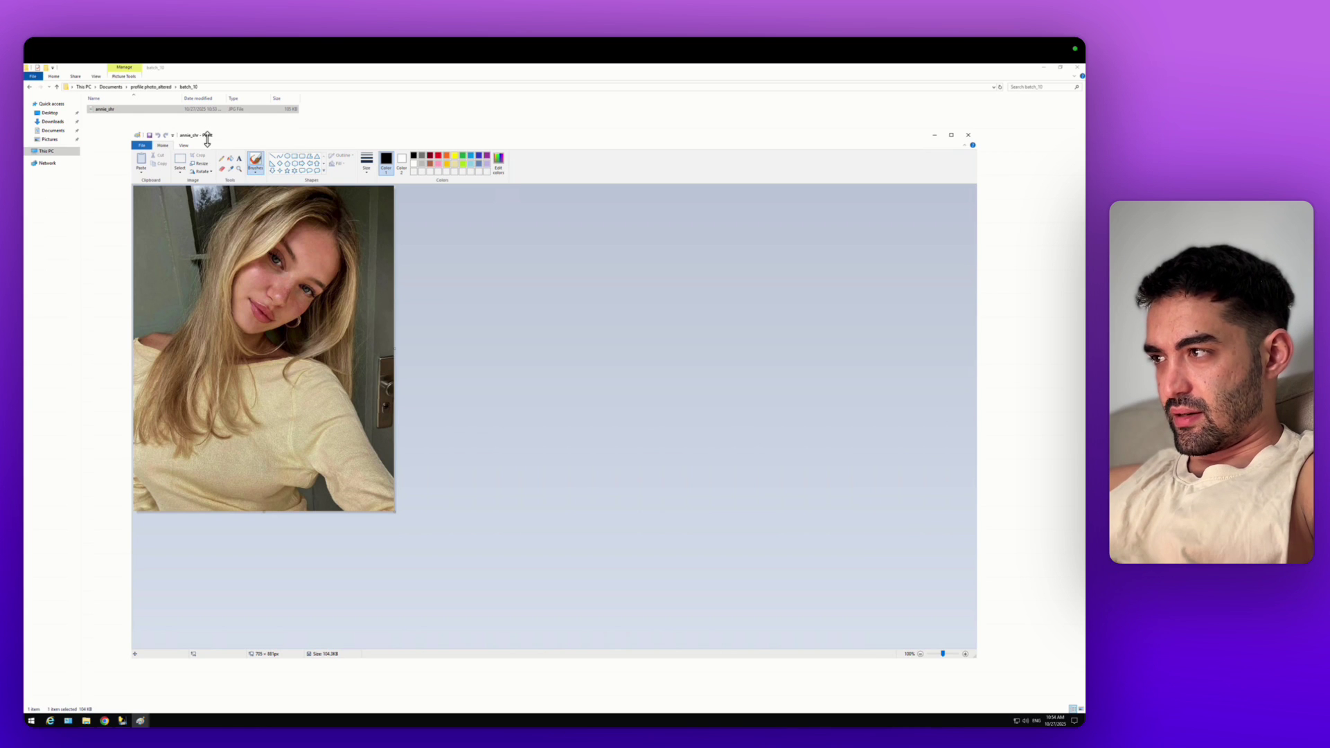
mouse_move(210, 138)
mouse_down()
mouse_move(203, 163)
mouse_move(266, 160)
mouse_up()
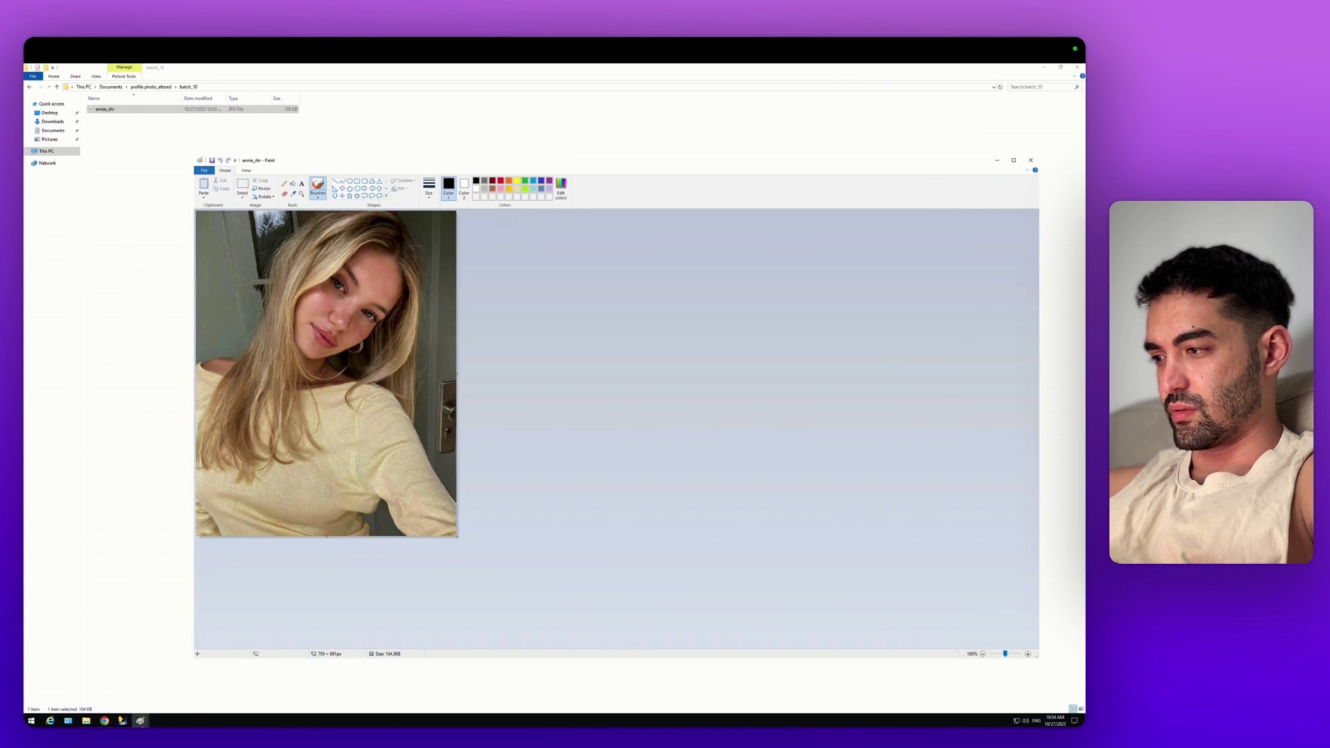
mouse_move(140, 721)
click(120, 699)
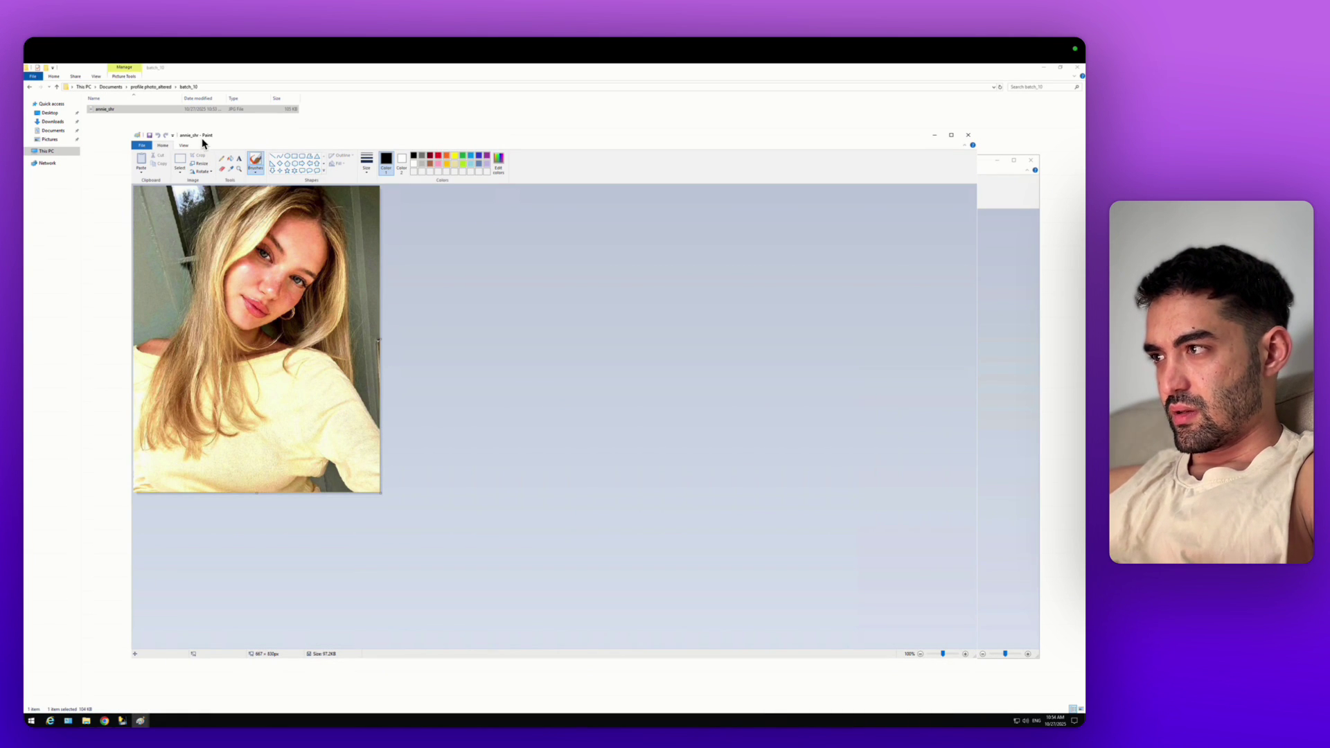
Drag the front Paint window so it sits to the right of the other photo.
mouse_move(201, 137)
mouse_down()
mouse_move(251, 280)
mouse_move(325, 328)
mouse_up()
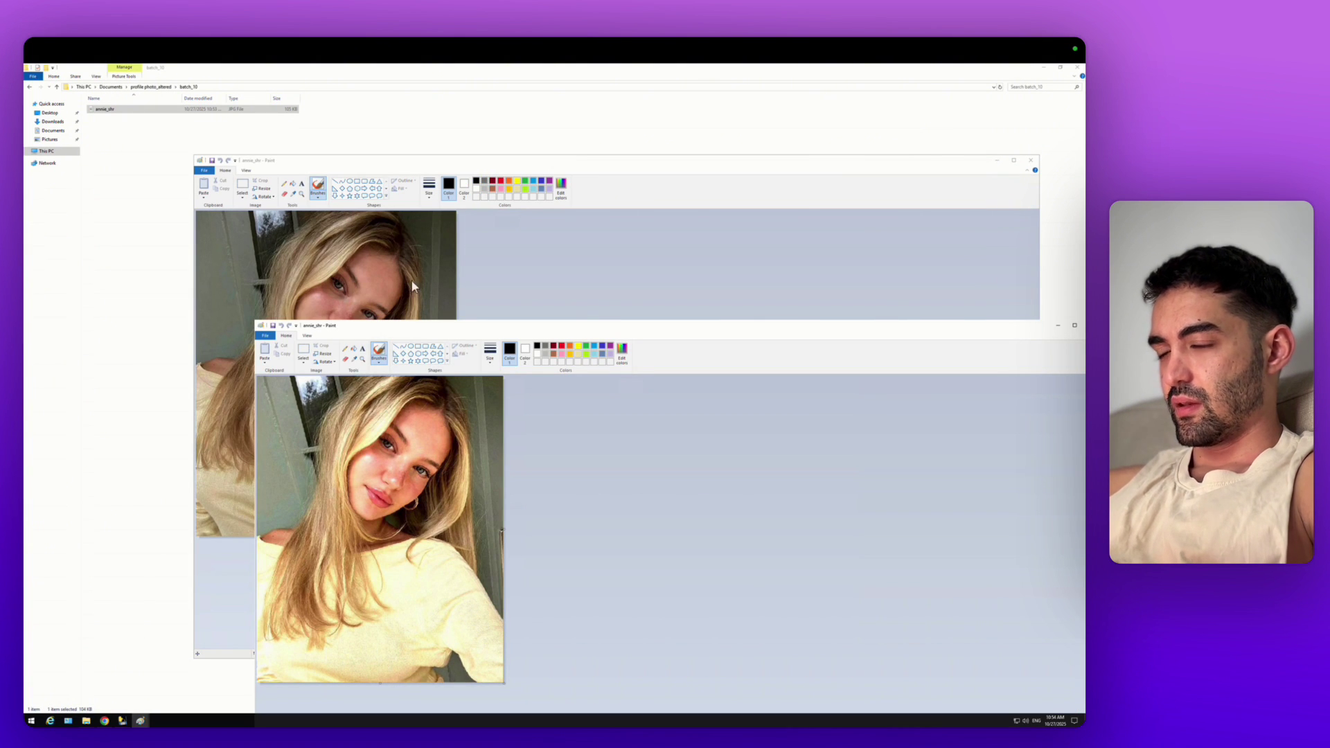
drag(423, 277, 568, 165)
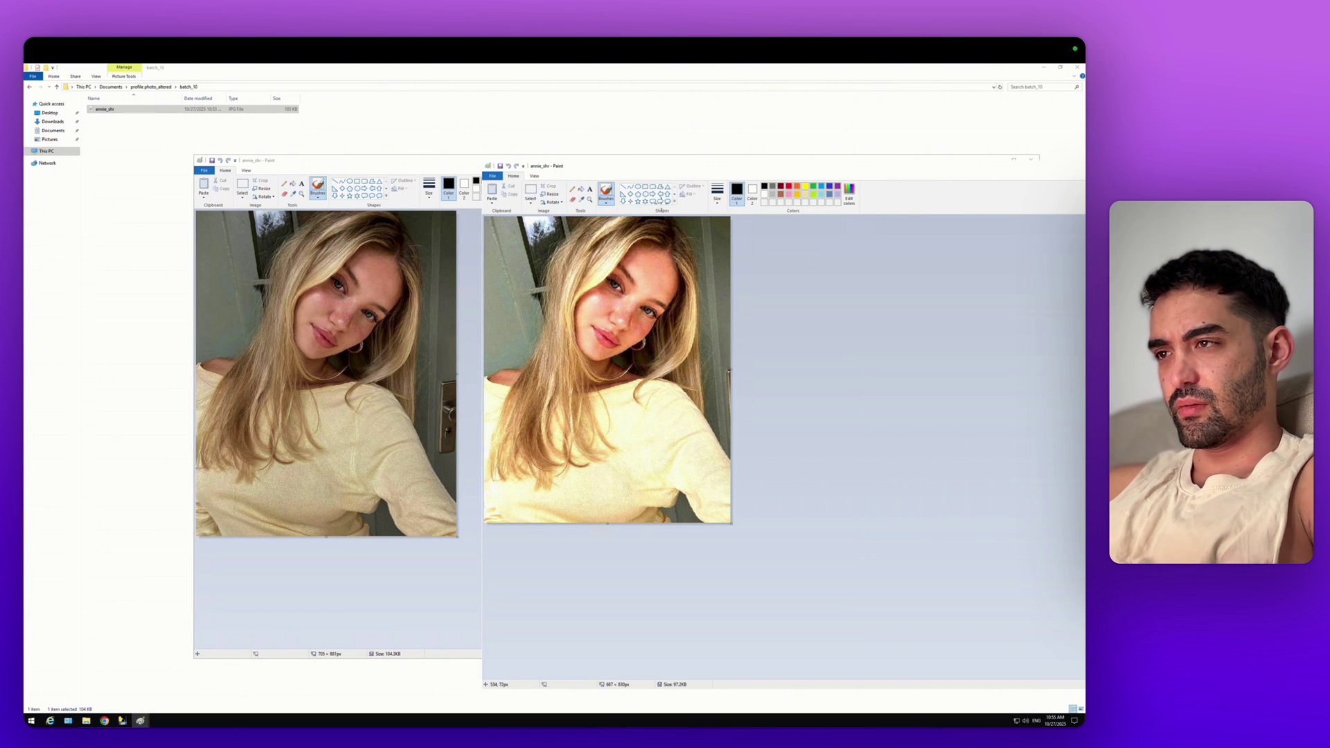
Draw a solid yellow rectangle over the right photo's face and chest.
click(645, 186)
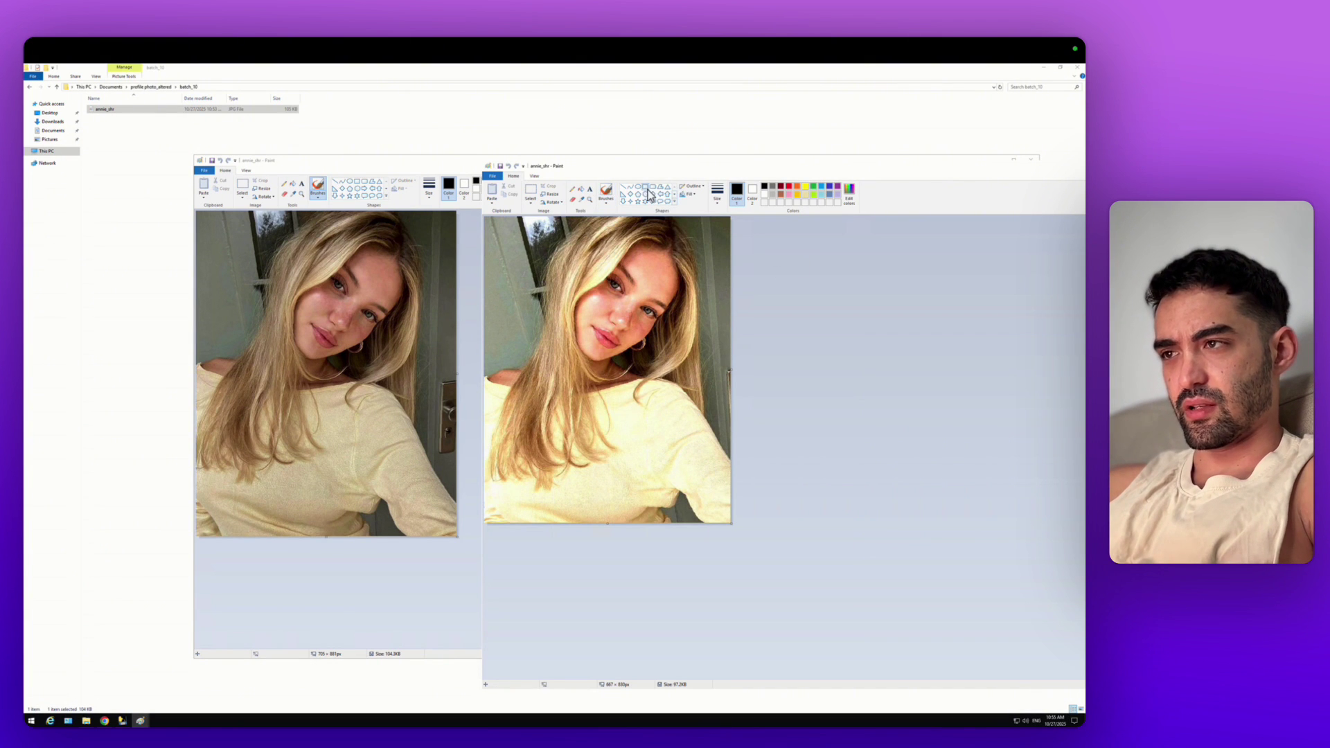
click(805, 187)
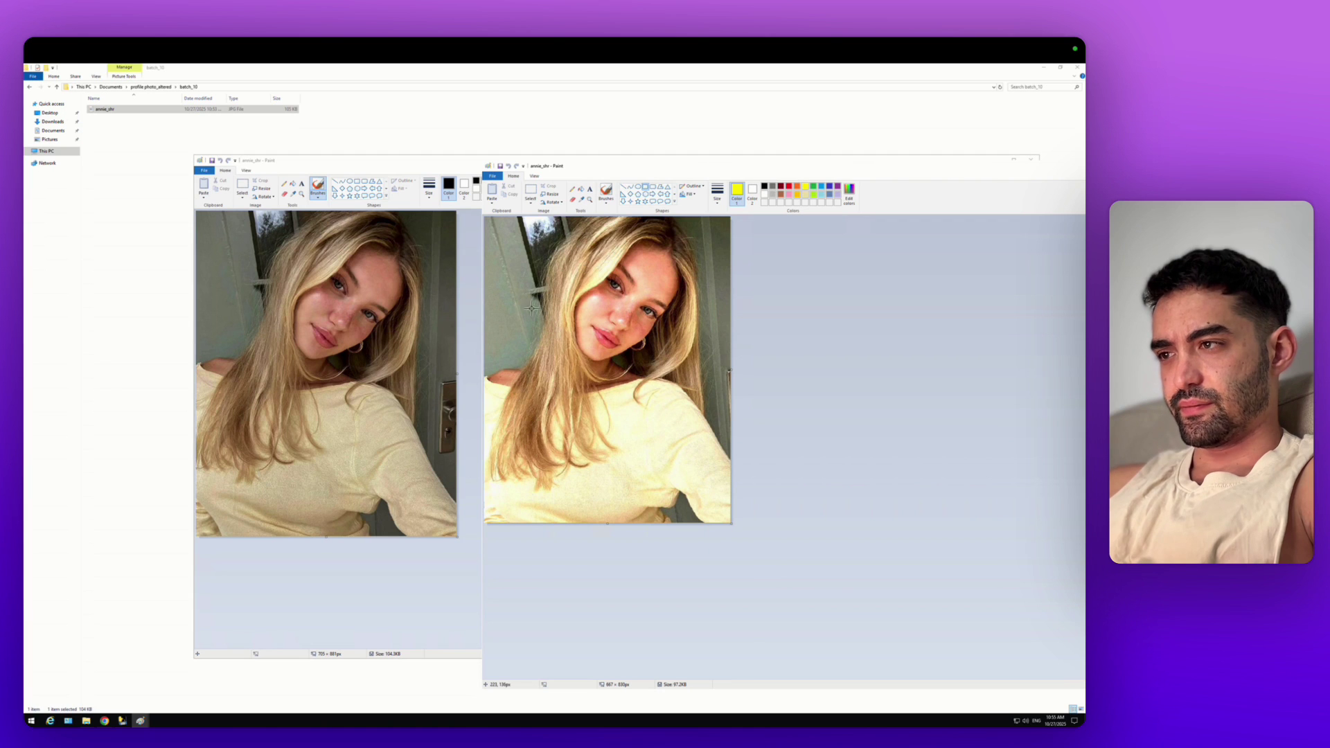
drag(524, 300, 706, 445)
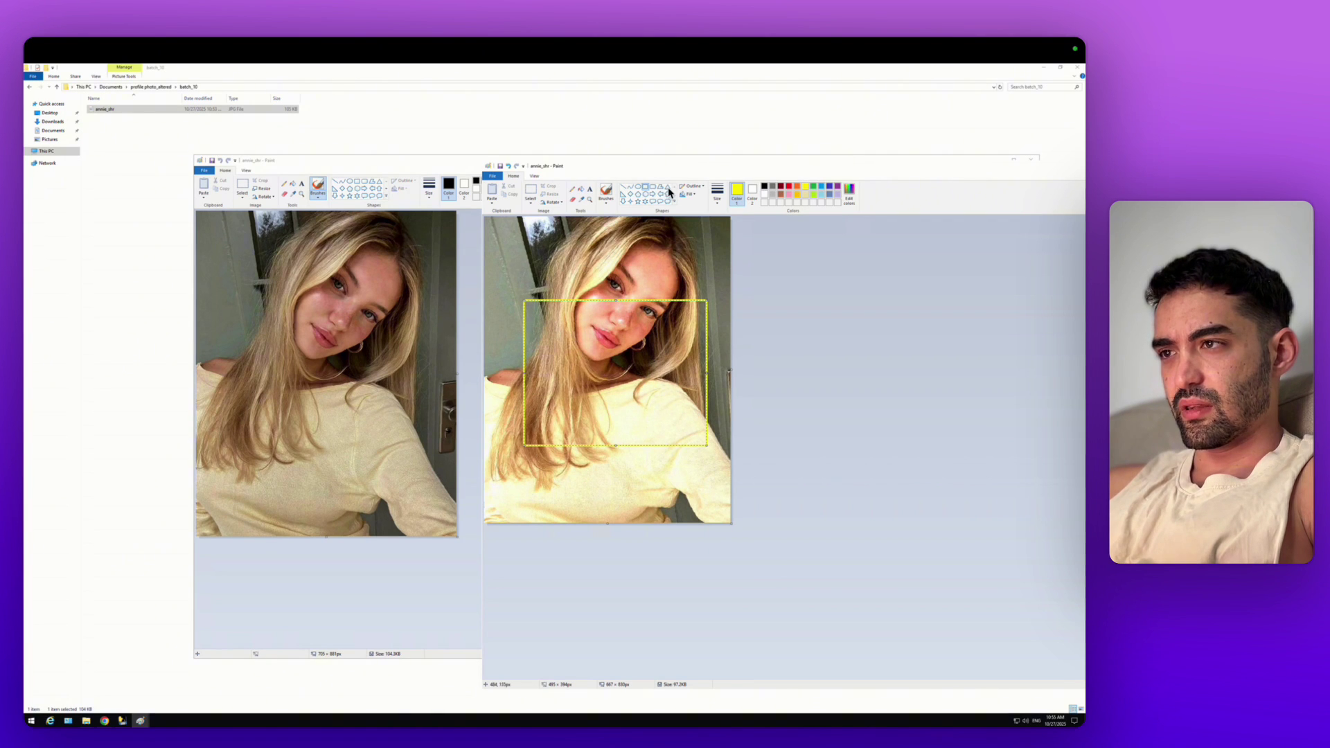
click(690, 194)
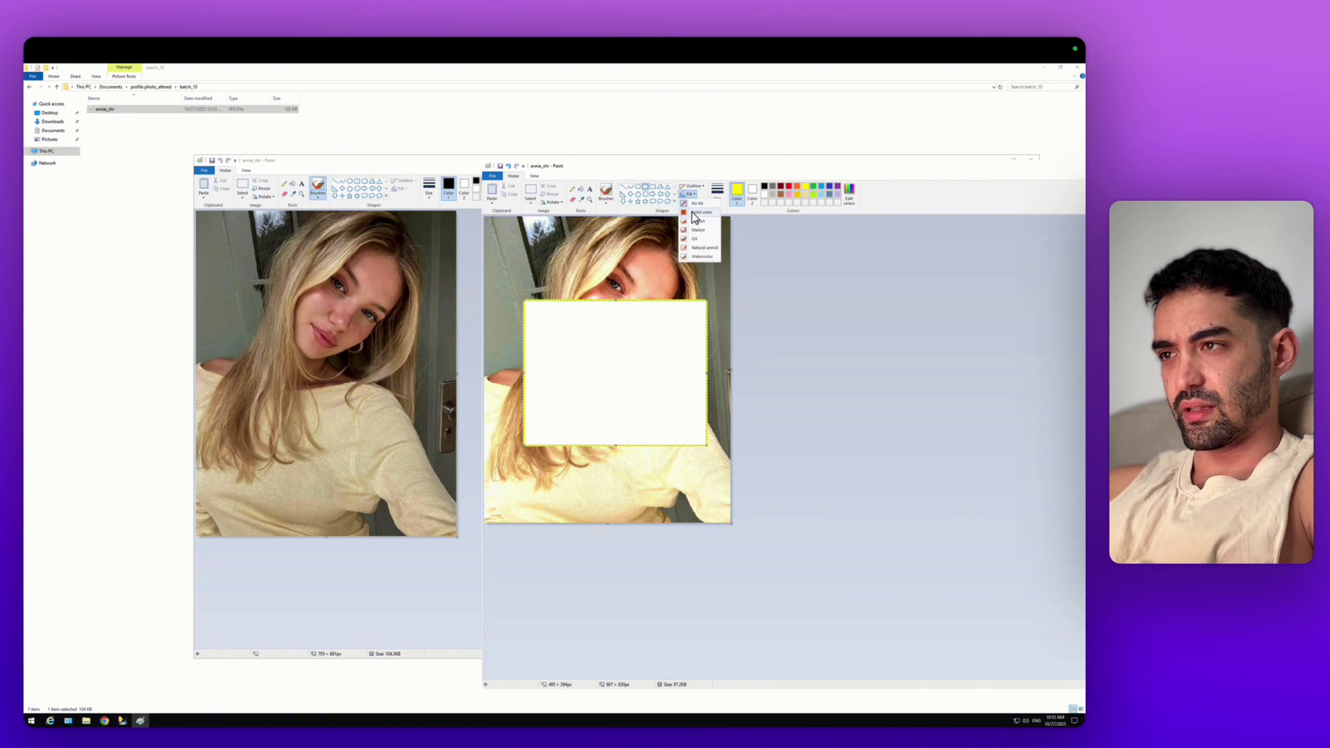
click(695, 212)
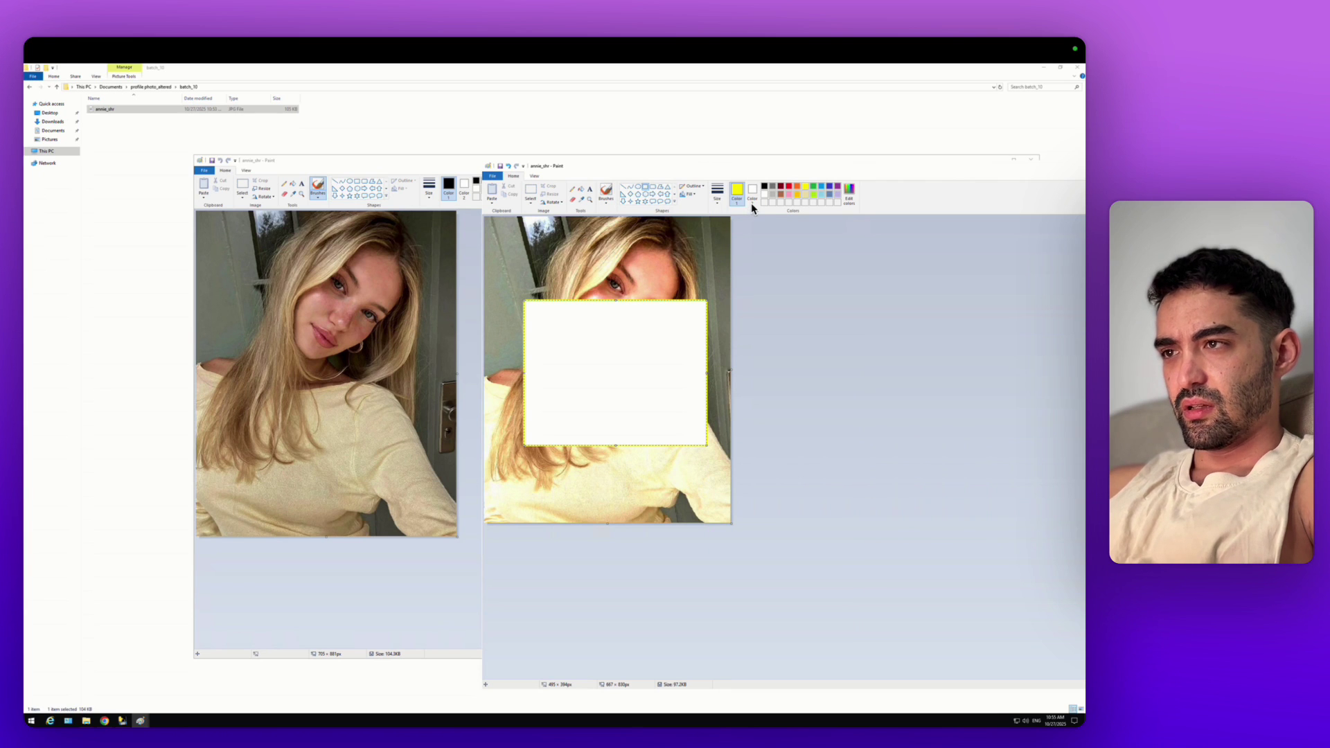
click(807, 188)
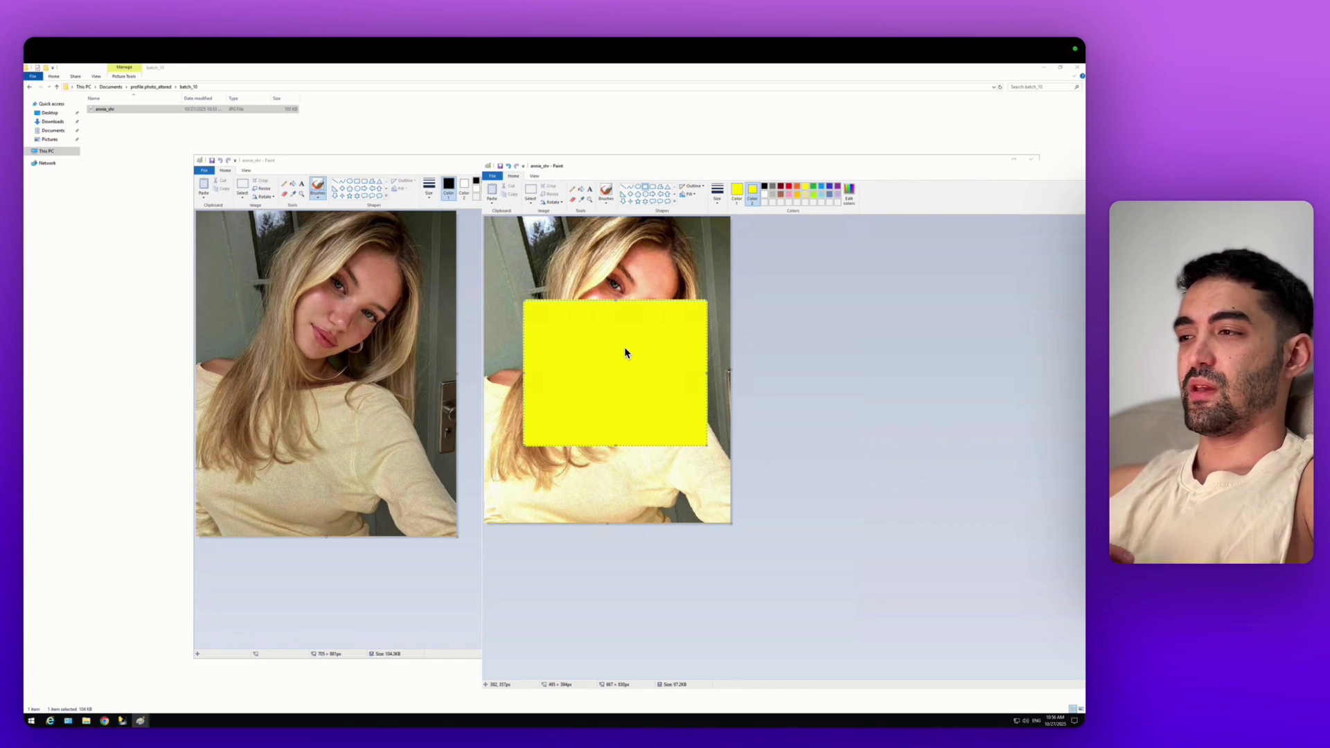
Minimize the unedited photo, recolour the rectangle lavender with Ctrl+Z, and shift the window up-left.
click(363, 170)
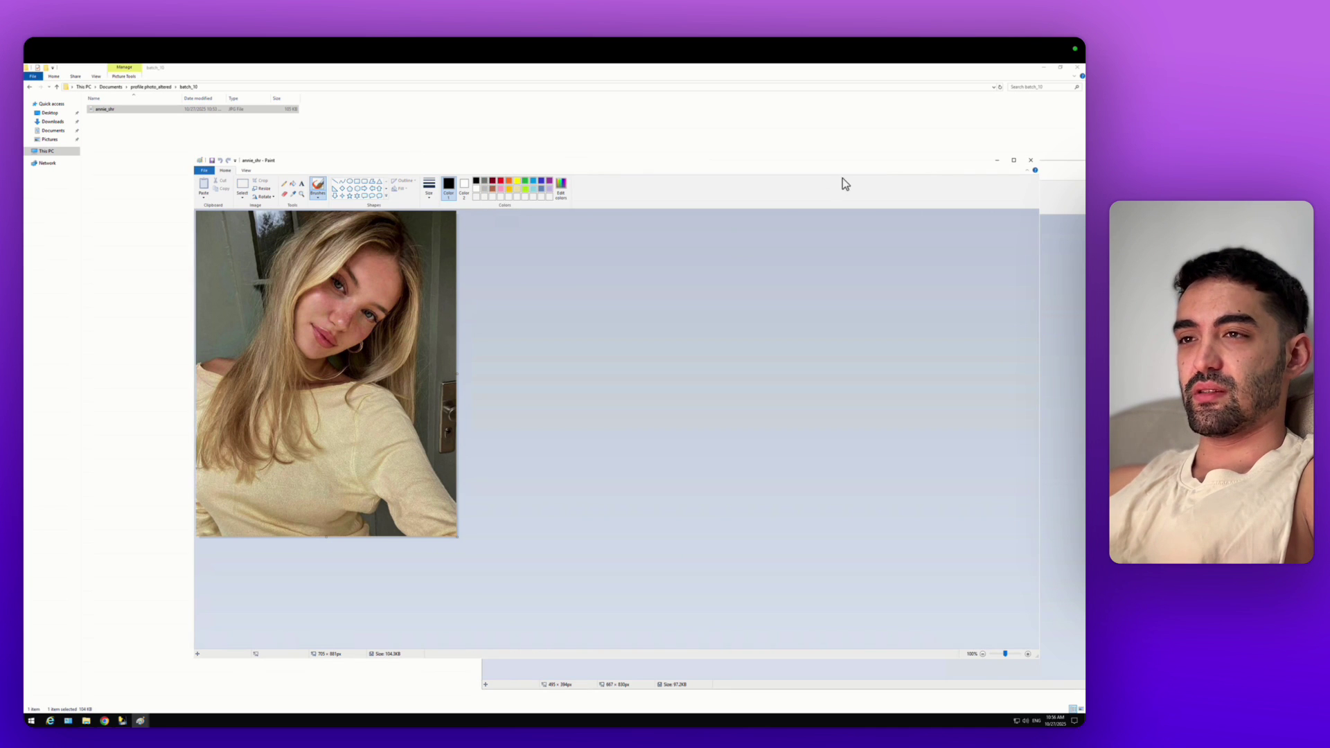
click(998, 163)
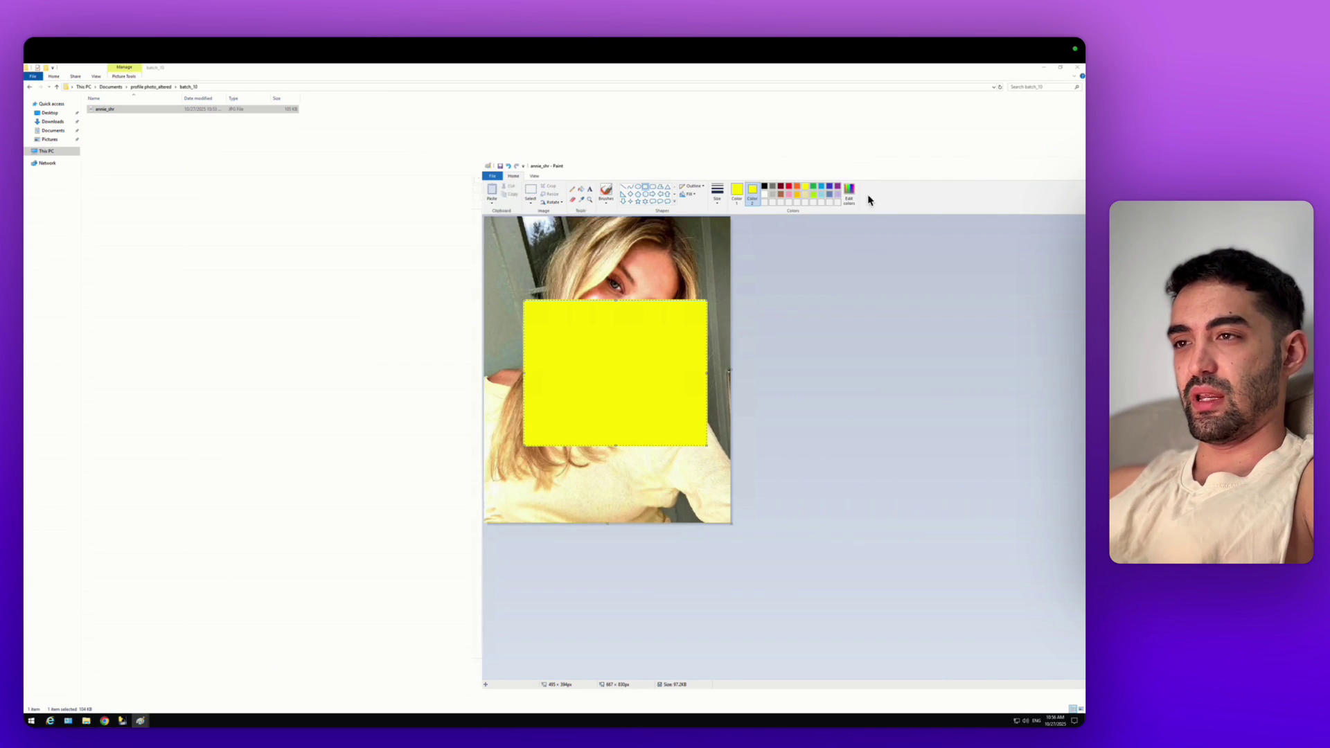
key(ctrl+z)
mouse_move(821, 169)
mouse_down()
mouse_move(679, 149)
mouse_move(756, 149)
mouse_up()
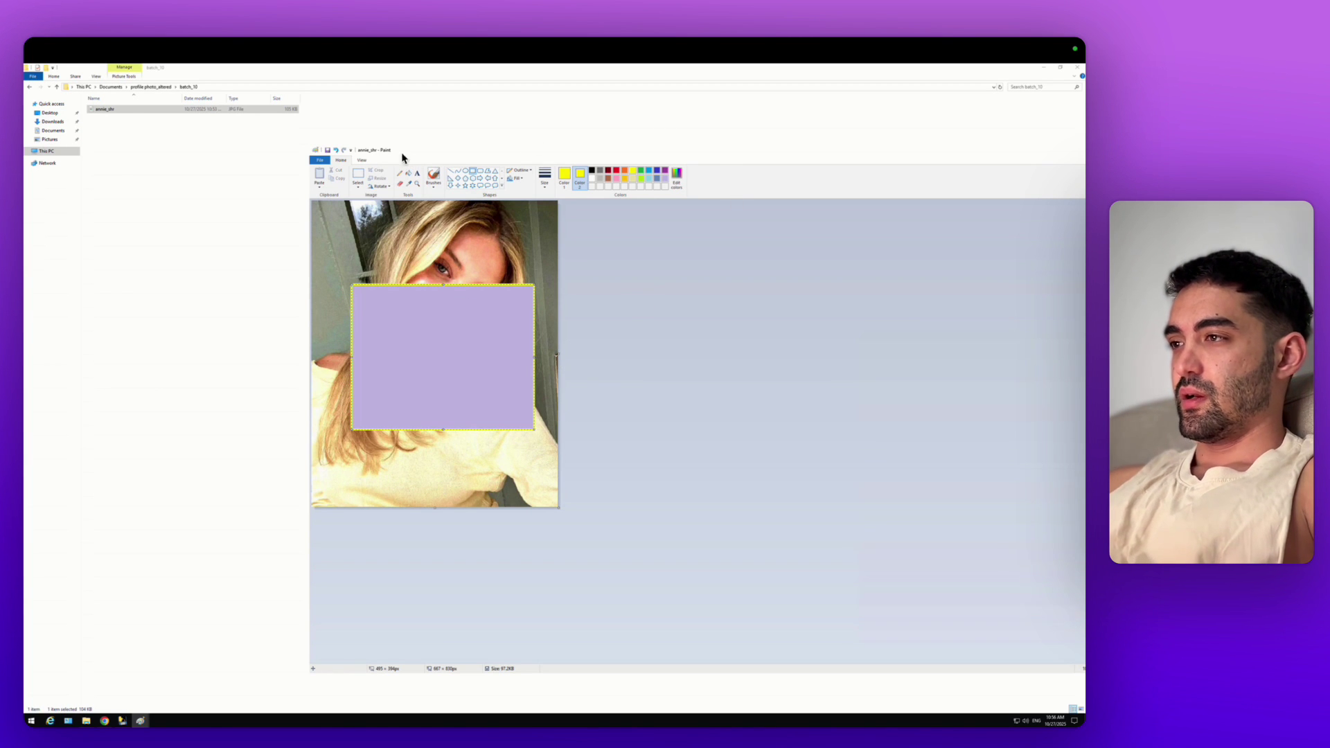
Shift Paint left, undo the recolour back to the yellow rectangle, then minimize Paint.
drag(388, 157, 288, 162)
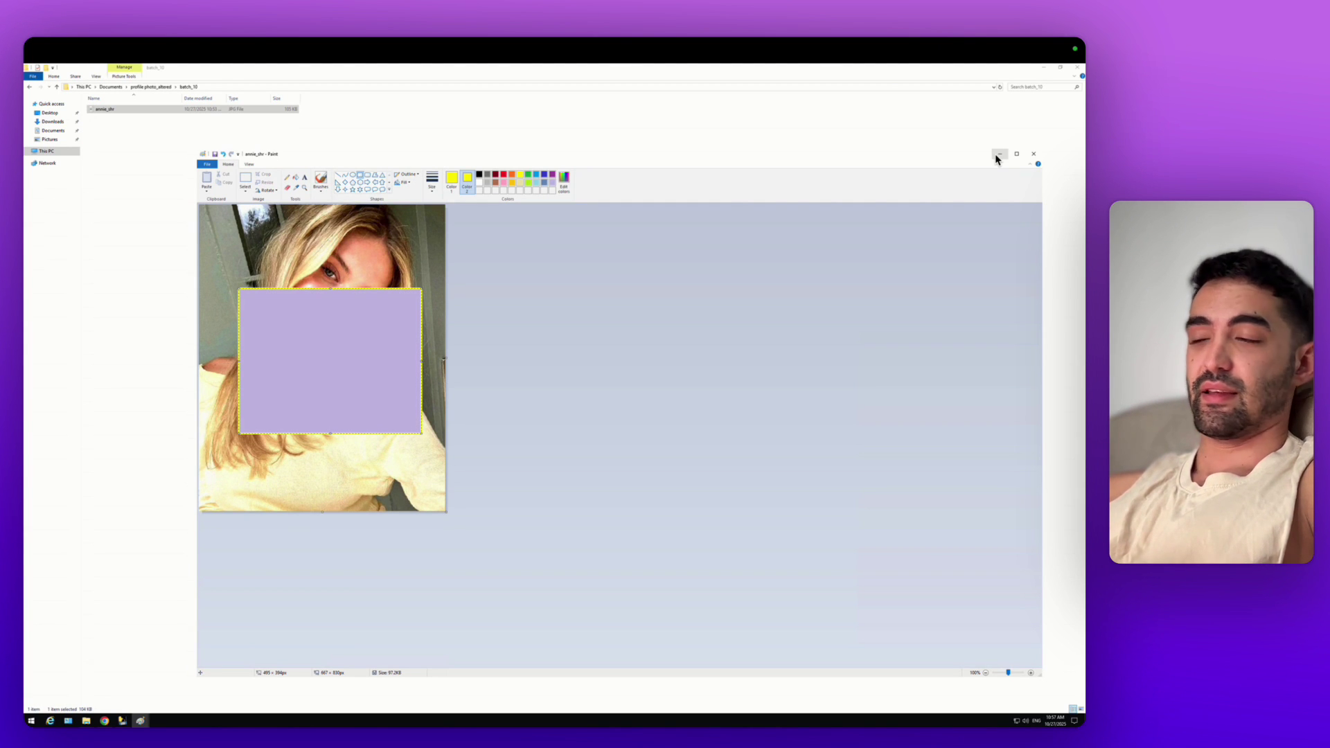
key(Delete)
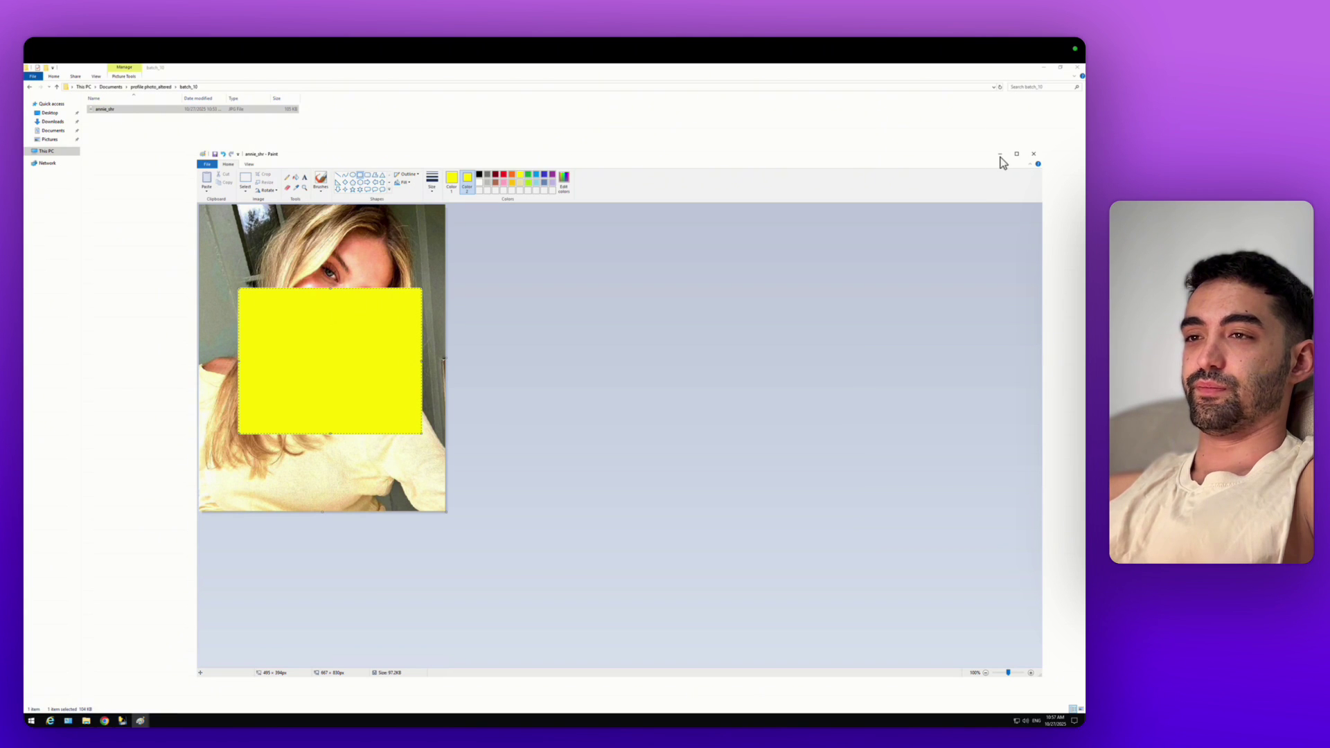
click(1000, 154)
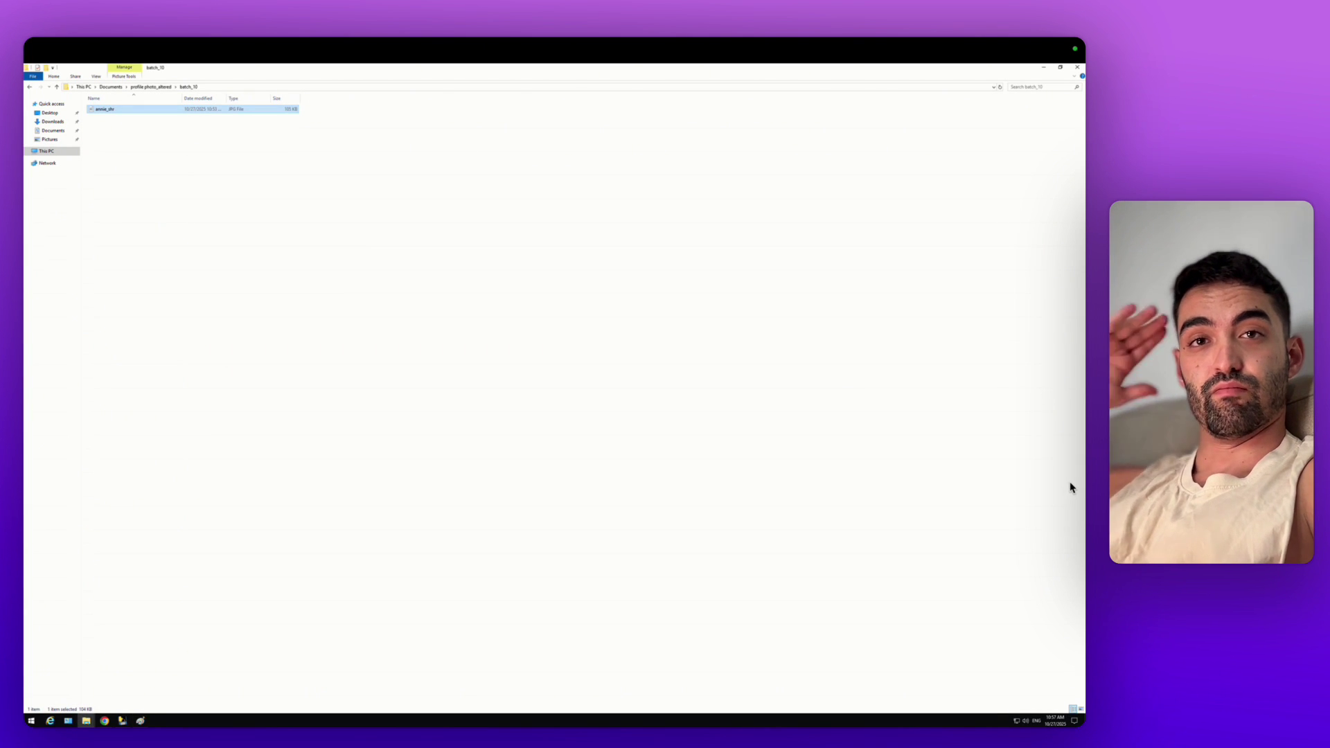